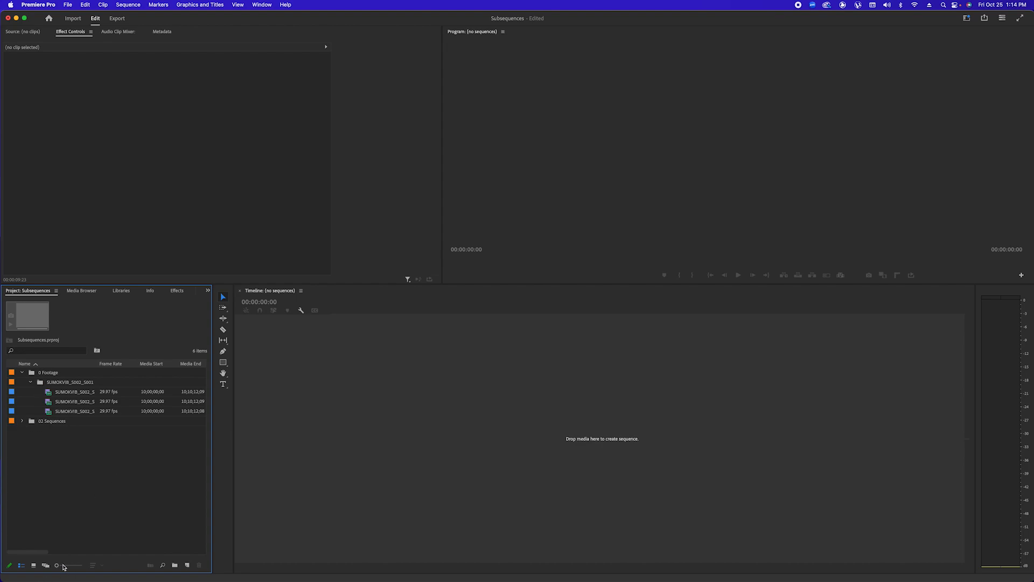
Enlarge the project item icons and rename the clip bin inside 0 Footage as DAY 1 - 10/25-24
drag(56, 565, 148, 570)
drag(139, 364, 195, 364)
click(46, 403)
click(85, 401)
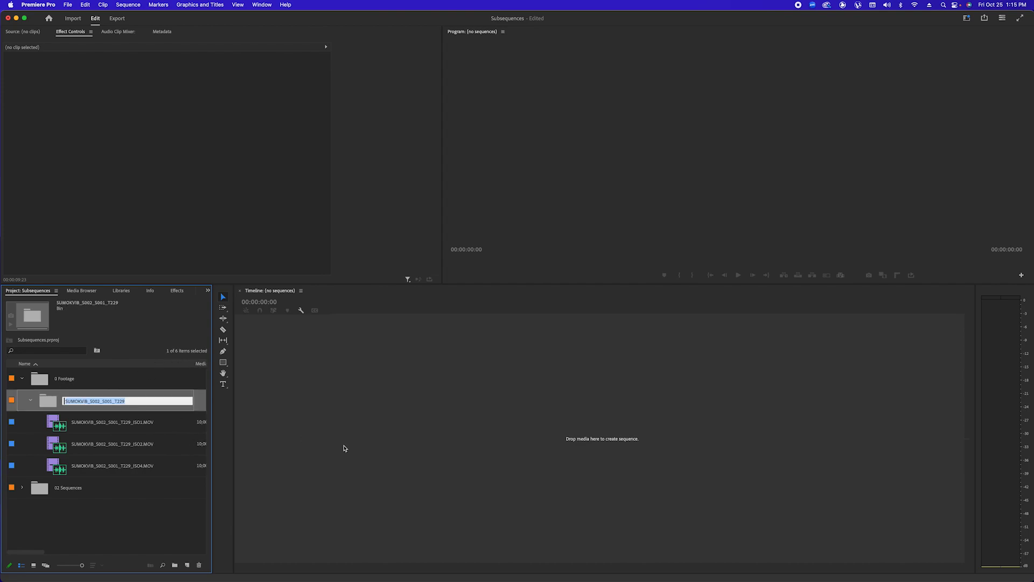
text(DAY 1 - 10/25-24)
click(89, 484)
click(40, 408)
click(30, 402)
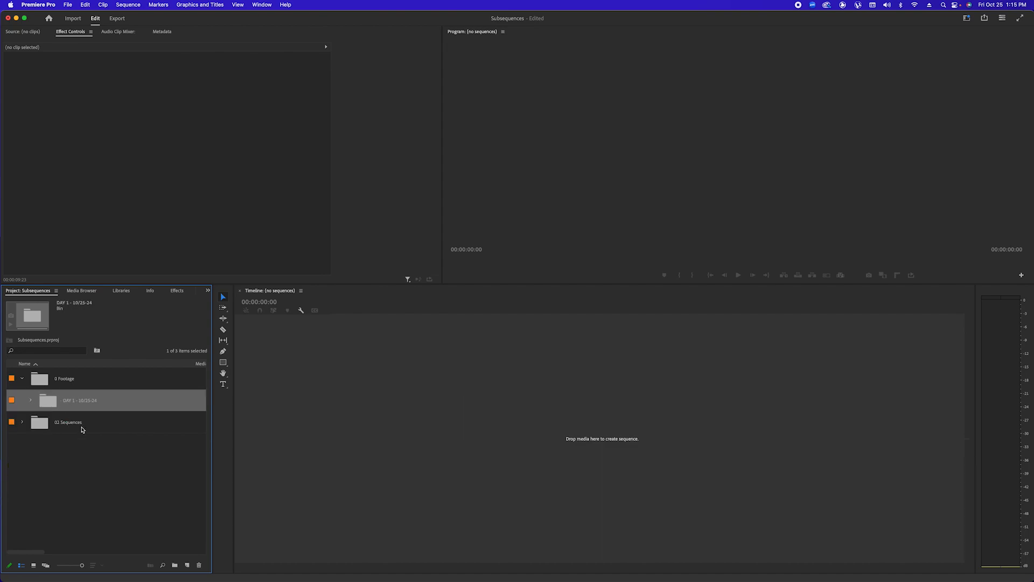
click(82, 446)
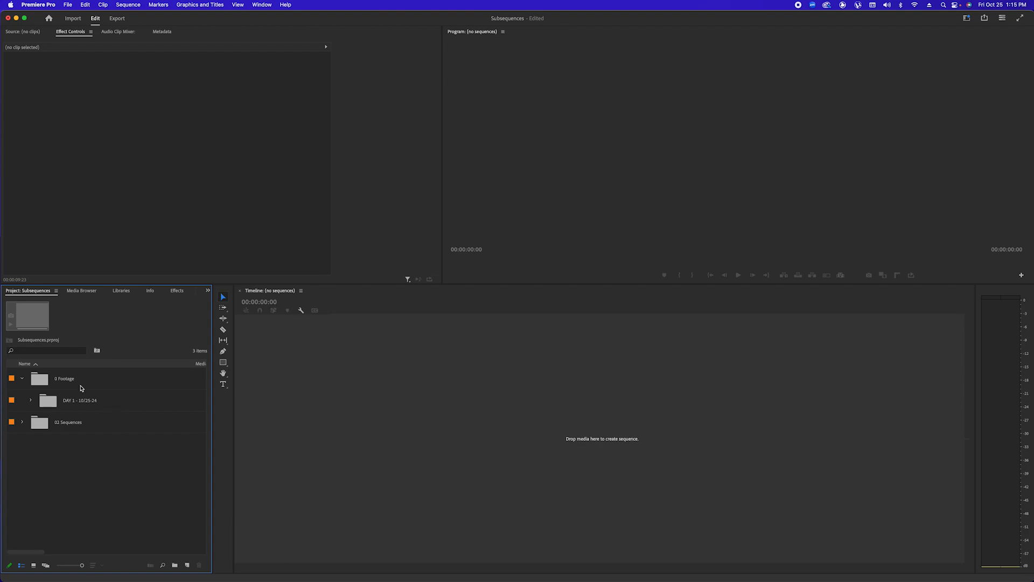
Create a second bin inside 0 Footage named DAY 2 - 11/1/24
click(53, 383)
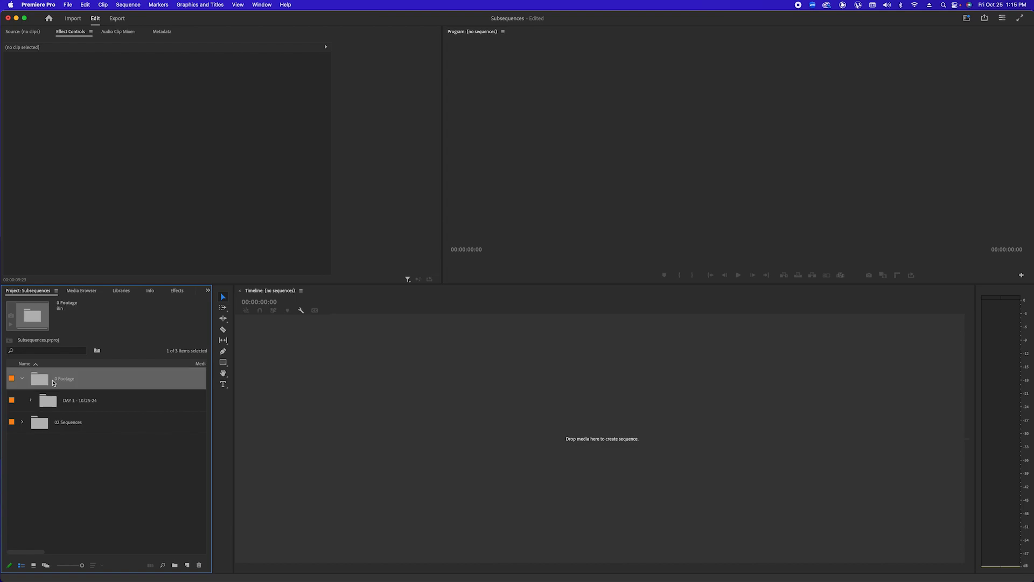
click(175, 565)
mouse_move(698, 581)
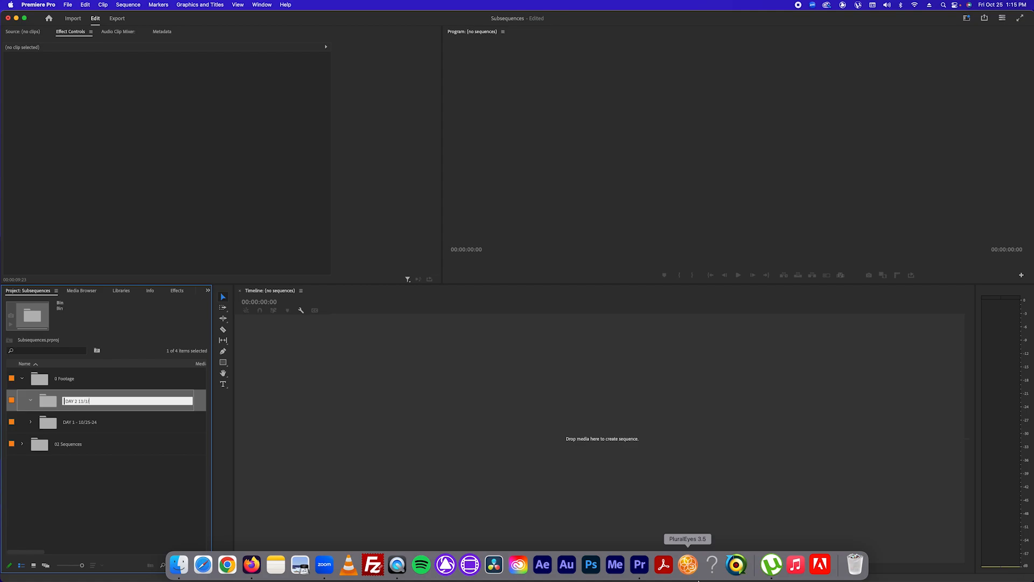
click(126, 457)
click(83, 402)
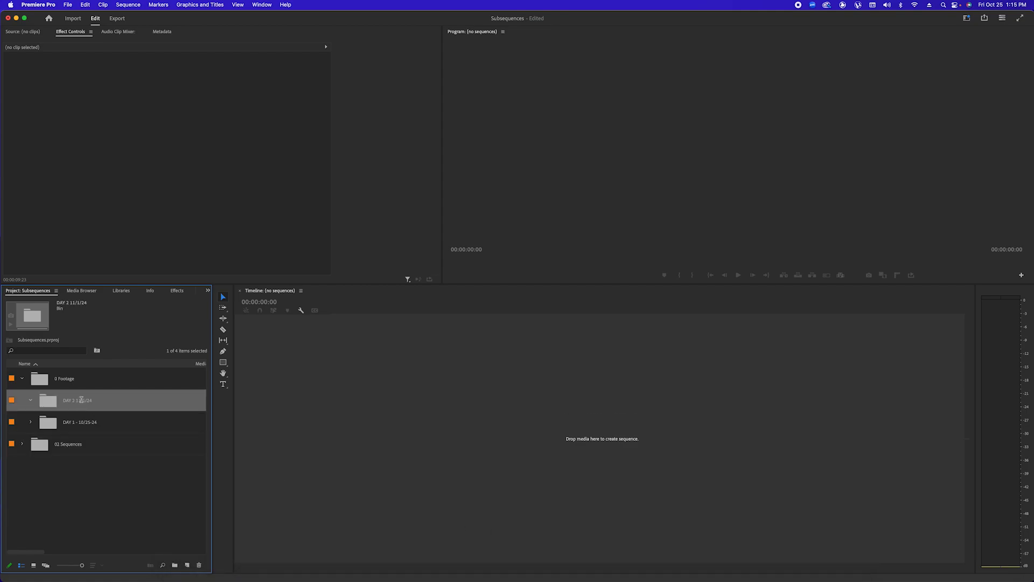
click(76, 400)
click(76, 399)
text(-)
click(121, 487)
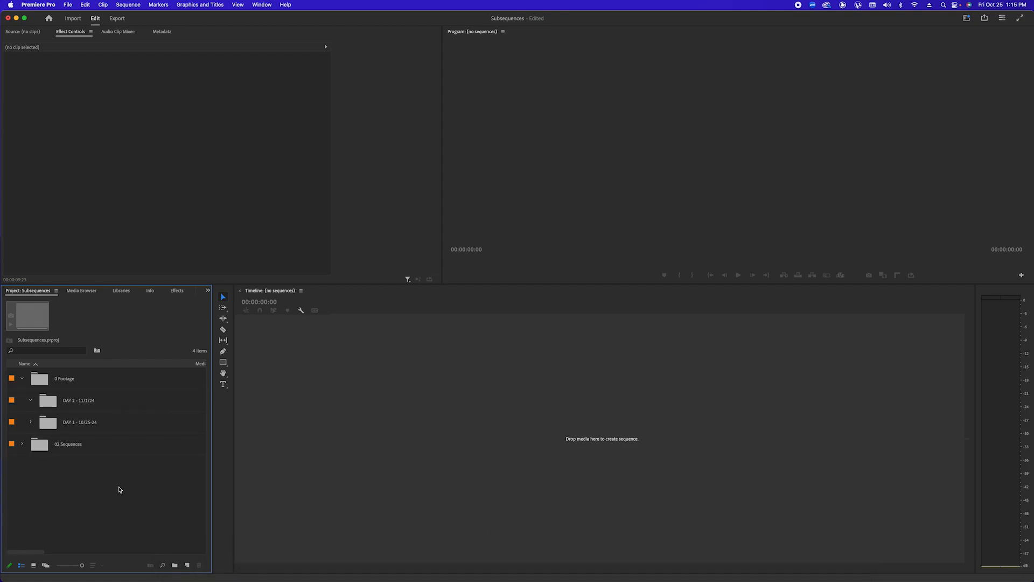
Sort the project items by name in ascending order and expand the DAY 1 bin to show its clips
click(71, 364)
click(69, 366)
click(31, 421)
click(30, 401)
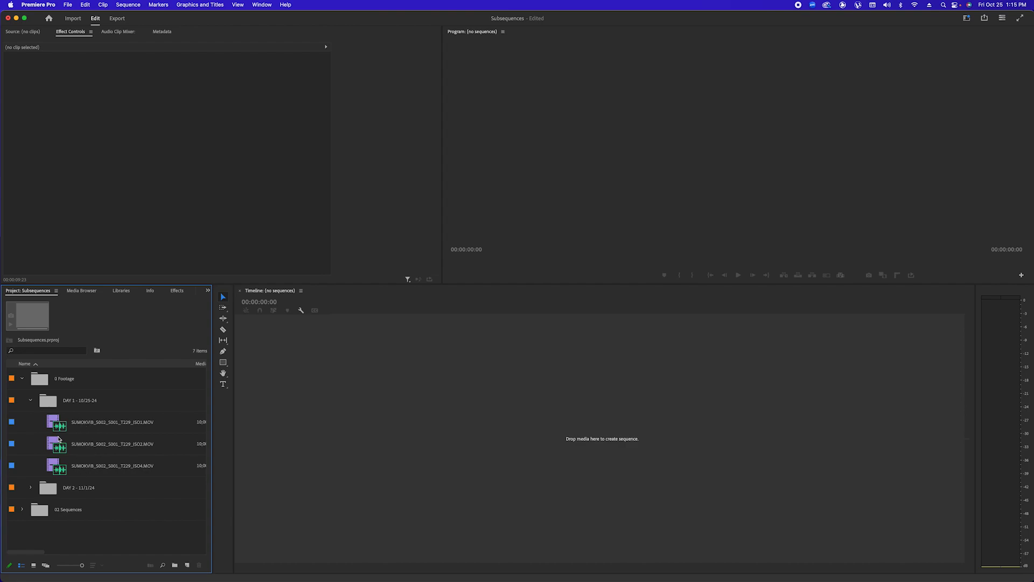
click(97, 423)
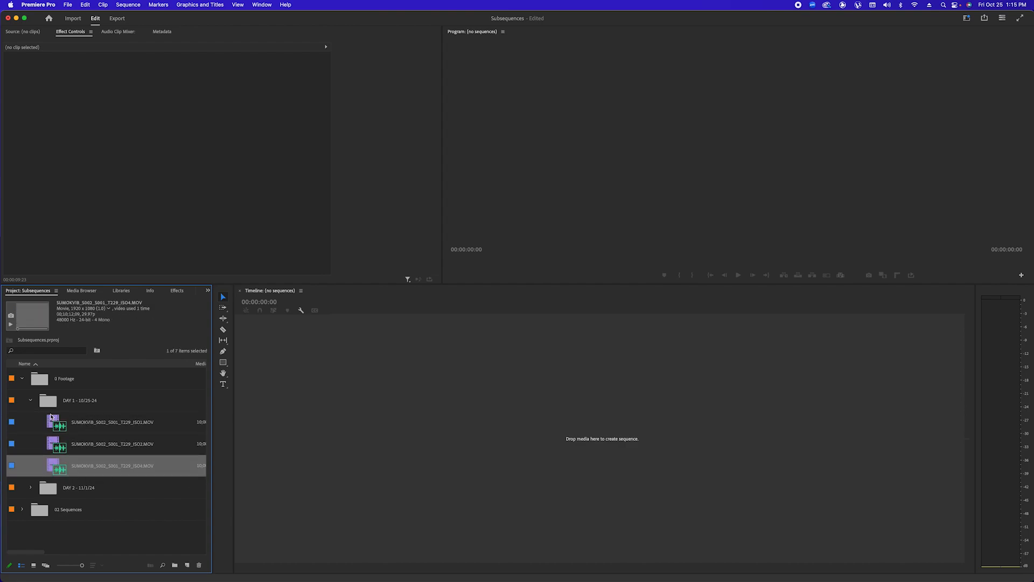
click(156, 537)
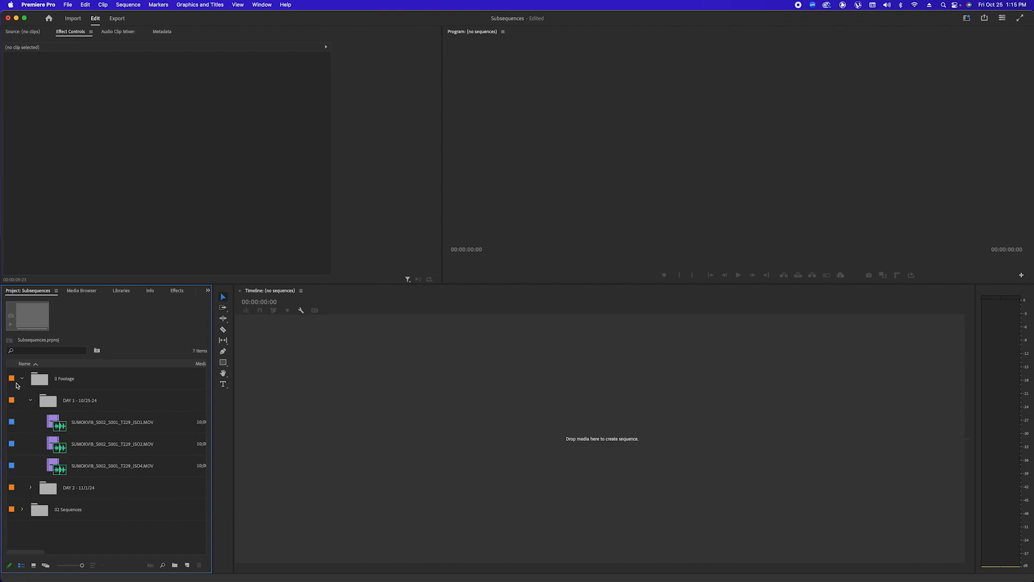
Collapse 0 Footage and open the SUBCLIPS sequence from the Nests bin in 02 Sequences
click(21, 378)
click(22, 401)
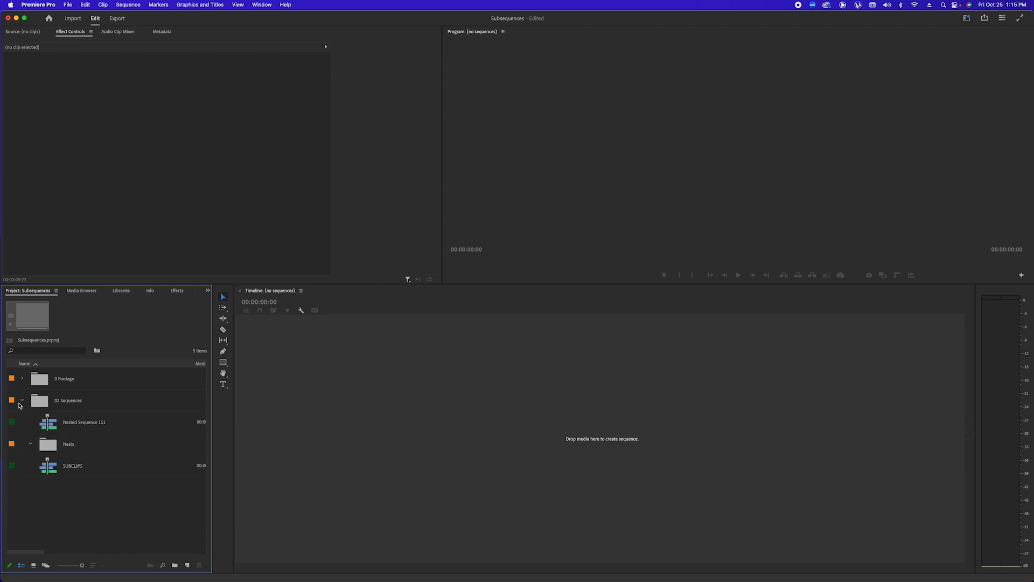
click(51, 474)
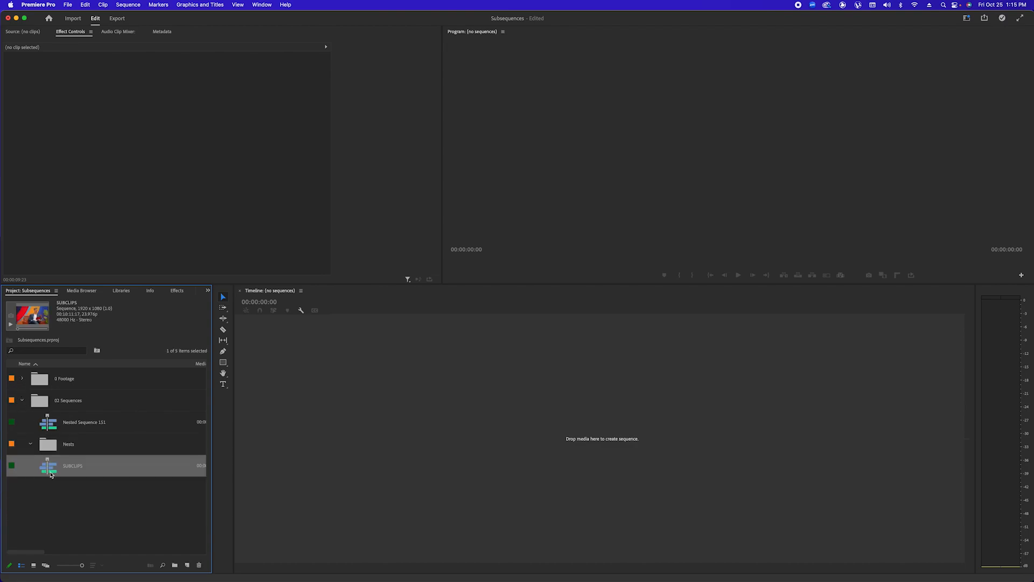
double_click(51, 474)
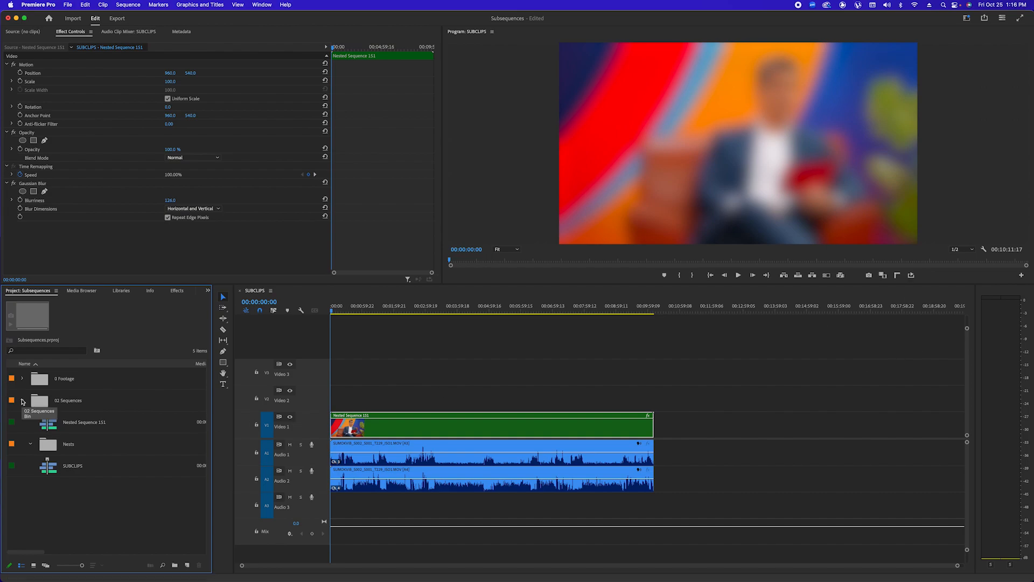
Close the SUBCLIPS sequence and collapse the 02 Sequences, DAY 1 and 0 Footage bins
click(22, 400)
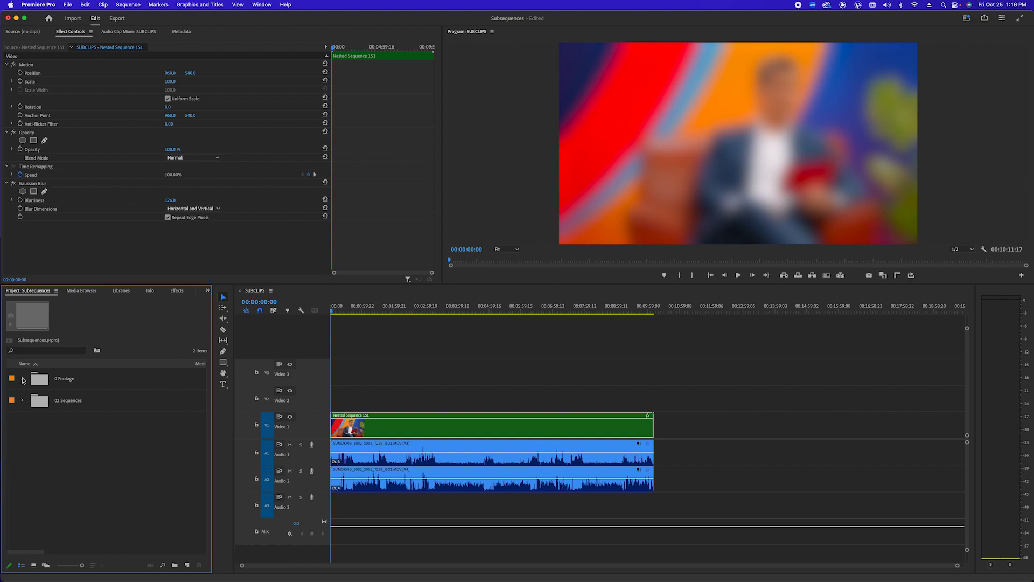
click(23, 380)
click(241, 291)
click(54, 426)
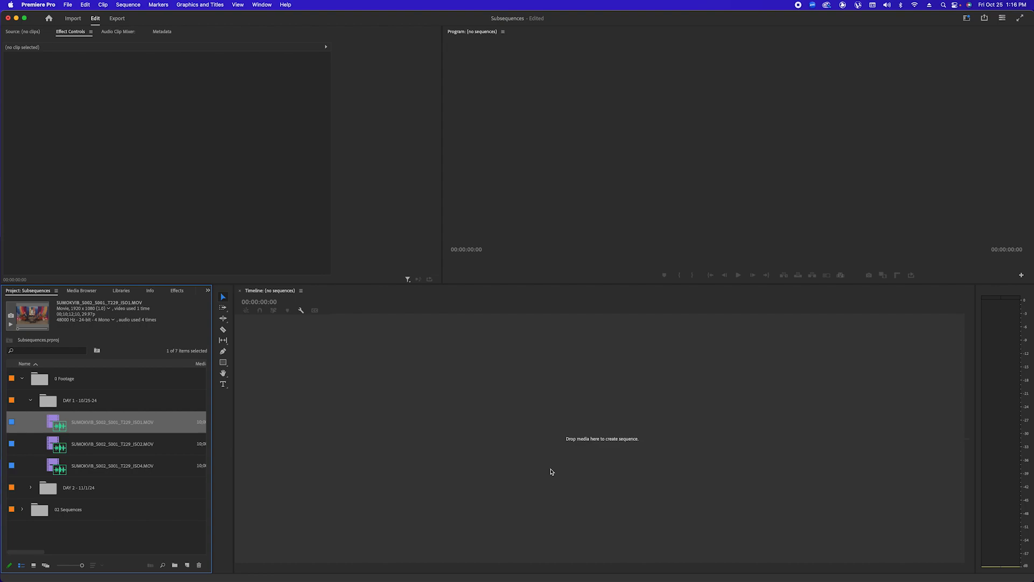
click(30, 400)
click(22, 379)
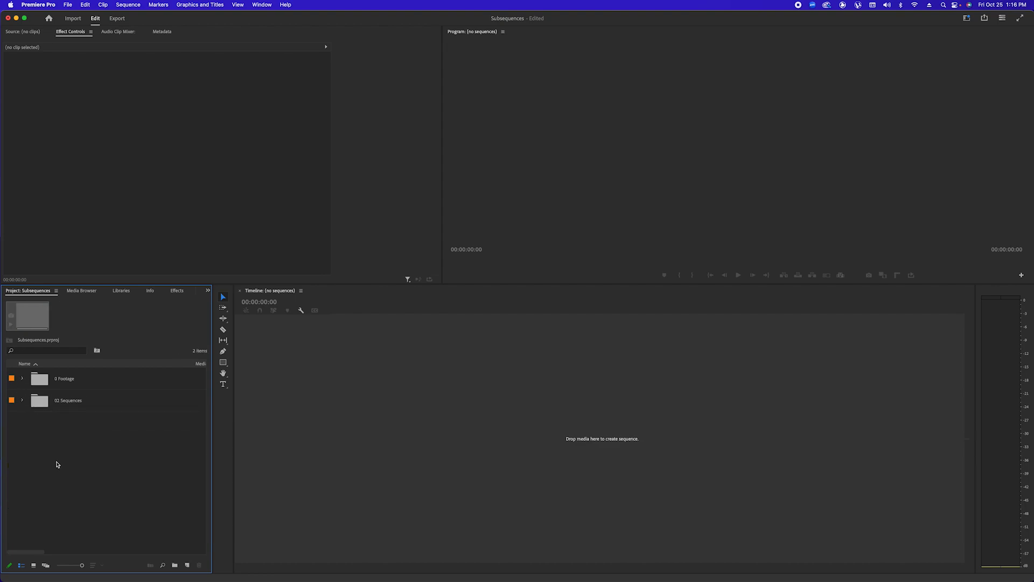
Expand the 0 Footage, DAY 1 and 02 Sequences bins in the project
click(22, 379)
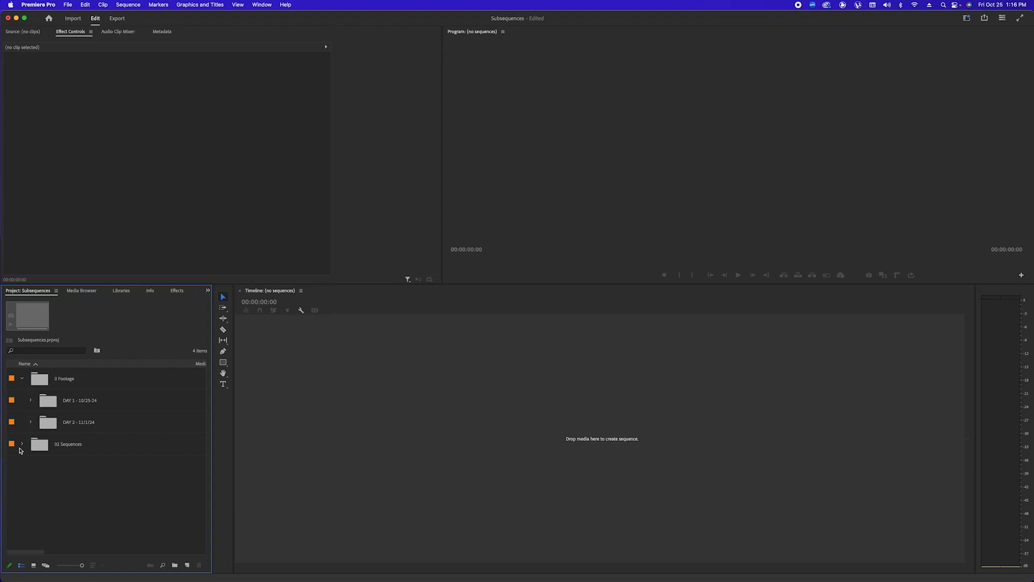
click(31, 400)
click(21, 509)
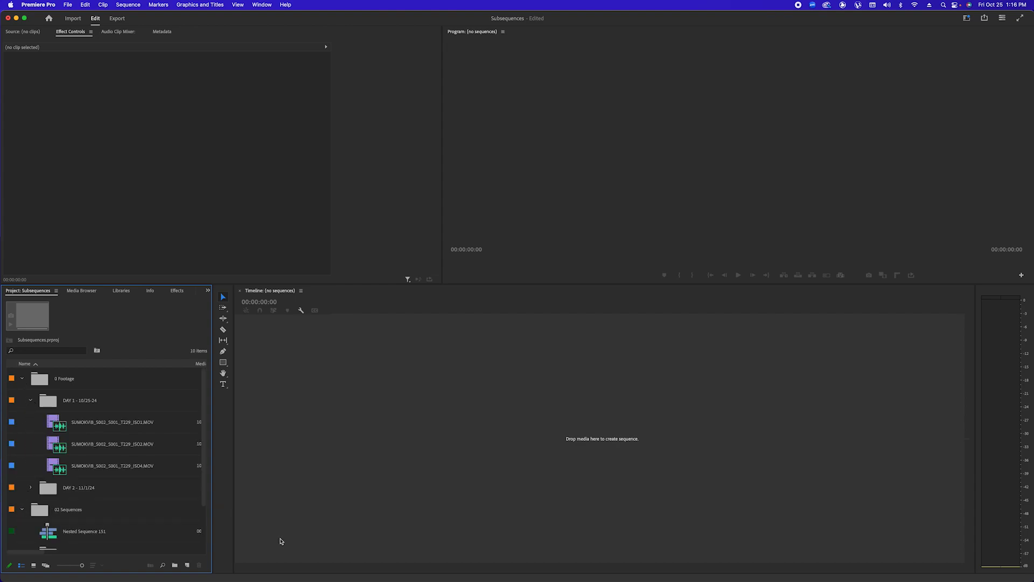
Set up a multi-camera source sequence from the three DAY 1 clips with the custom name DAY 1 MC
click(106, 431)
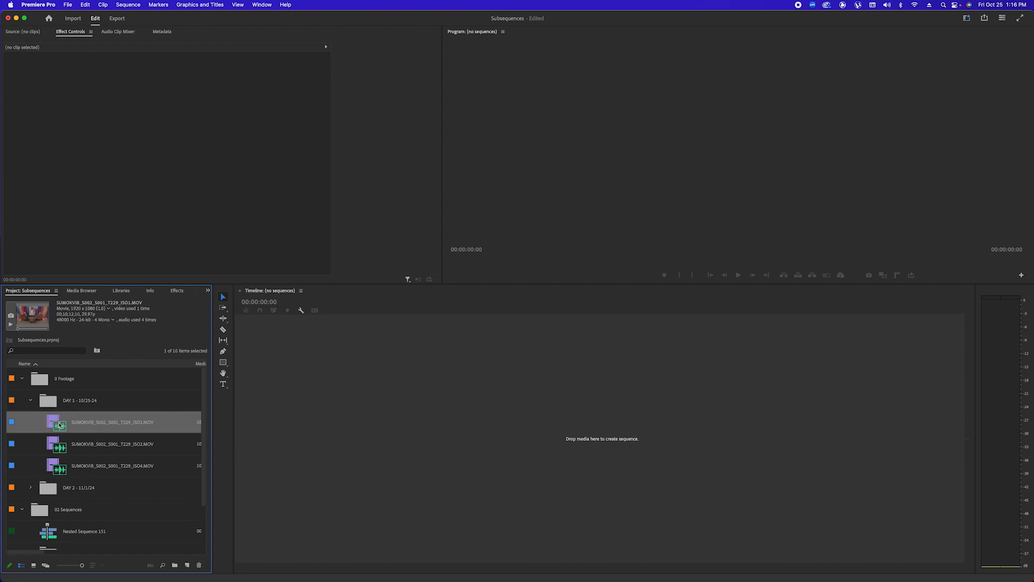
shift+click(72, 456)
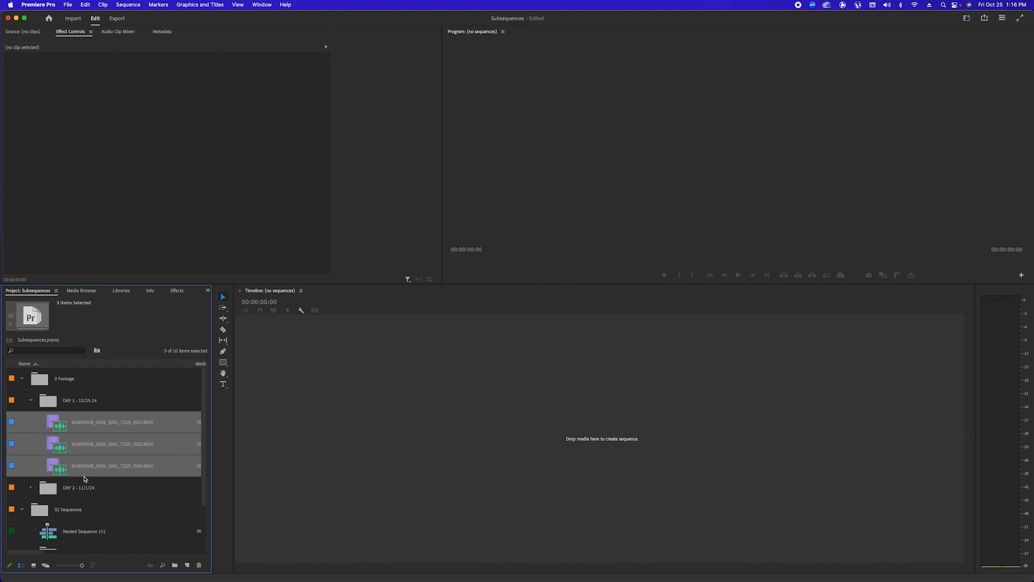
right_click(73, 450)
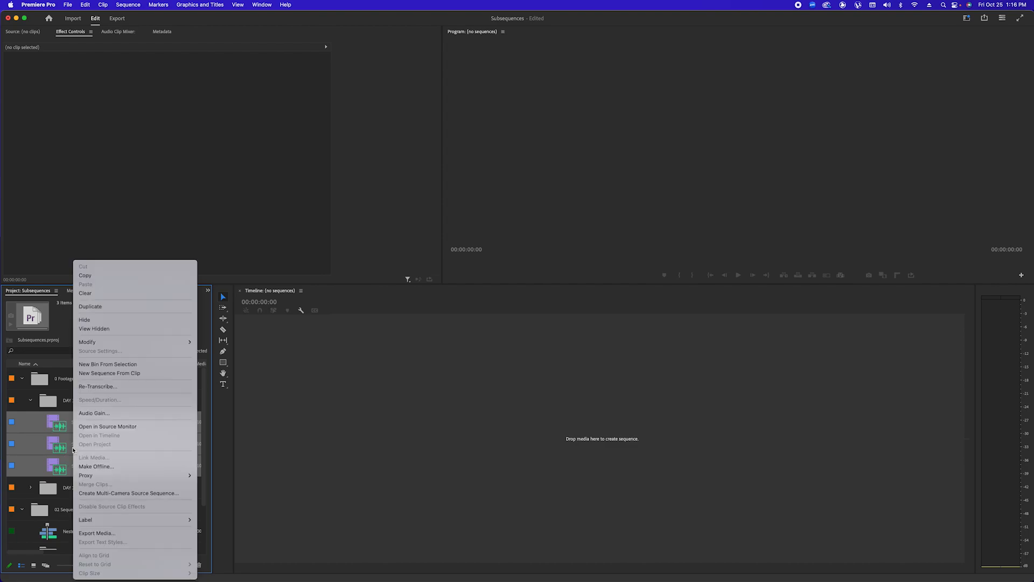
click(107, 493)
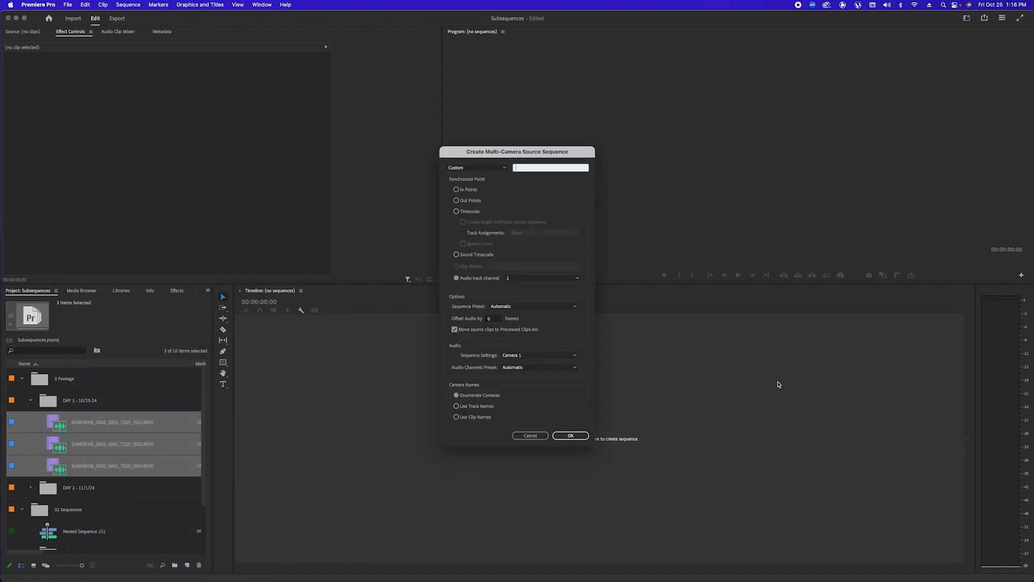
click(468, 169)
click(468, 194)
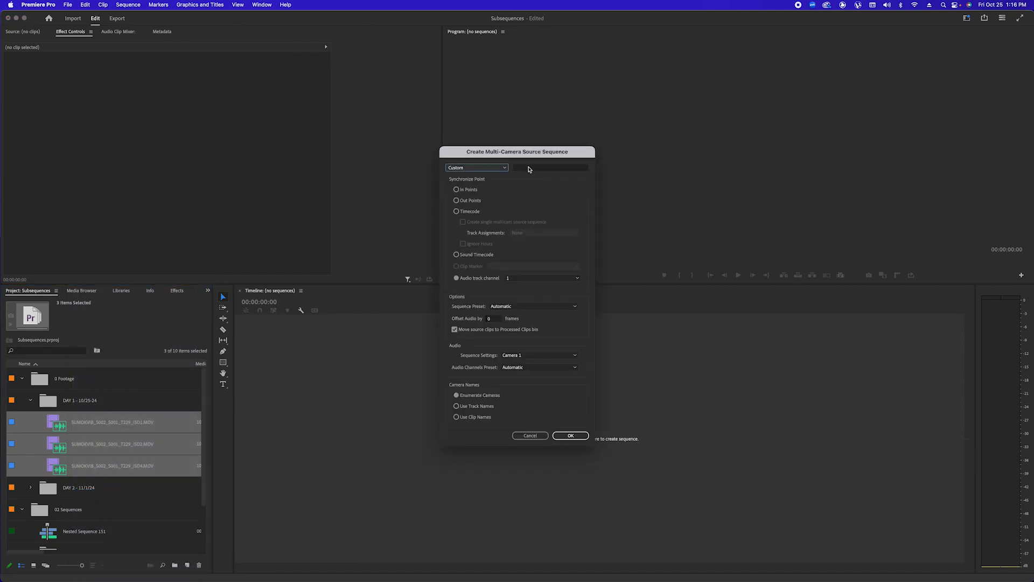
click(527, 169)
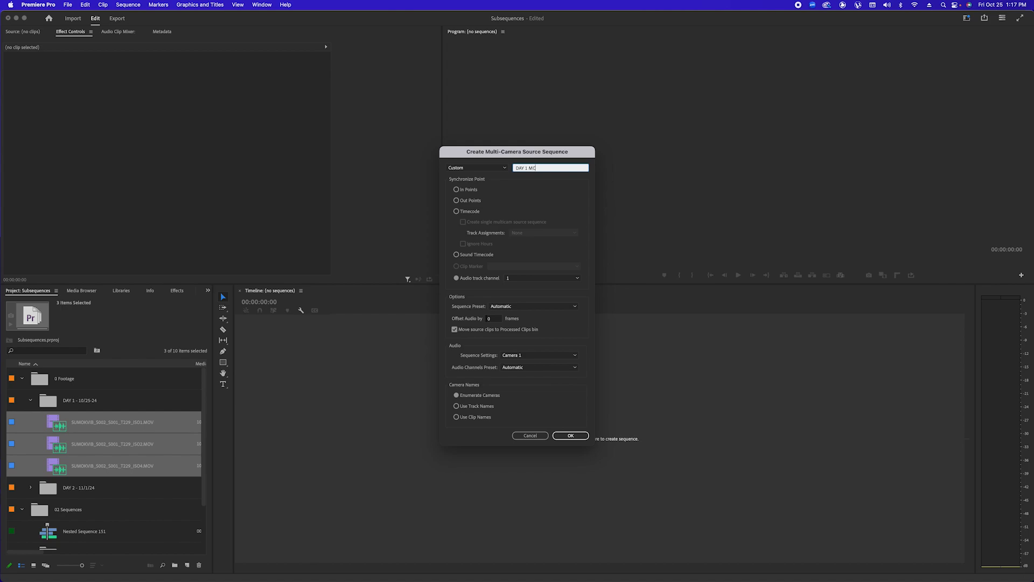
click(492, 182)
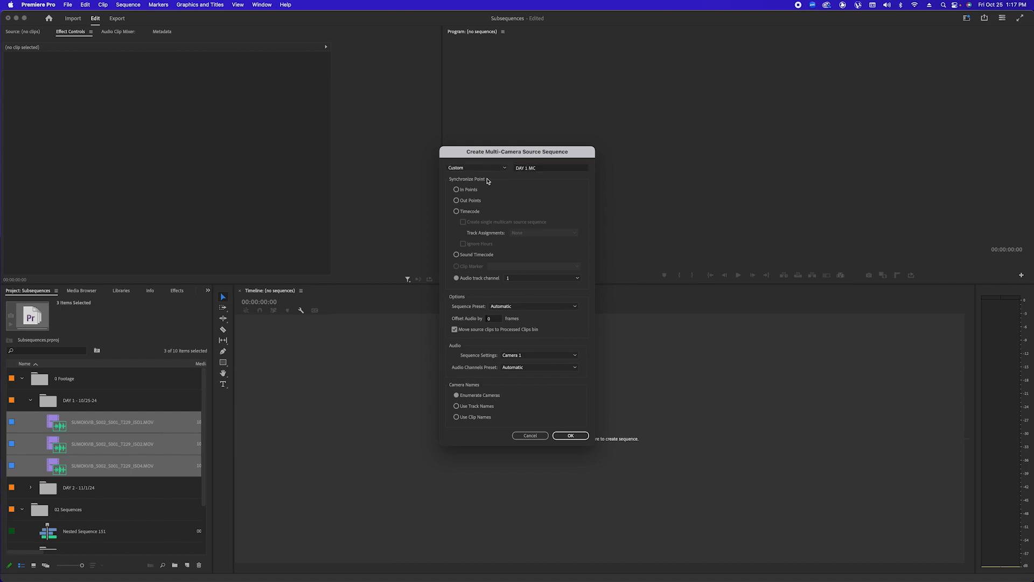
Synchronize the cameras by the Mix Down audio track channel, keep Enumerate Cameras, and create the multi-camera sequence
click(509, 278)
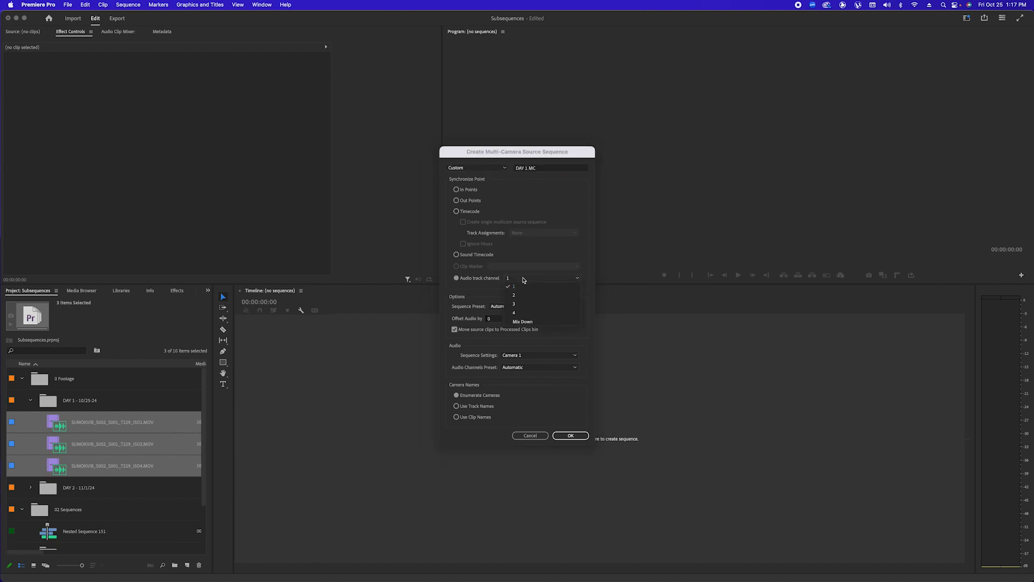
click(525, 322)
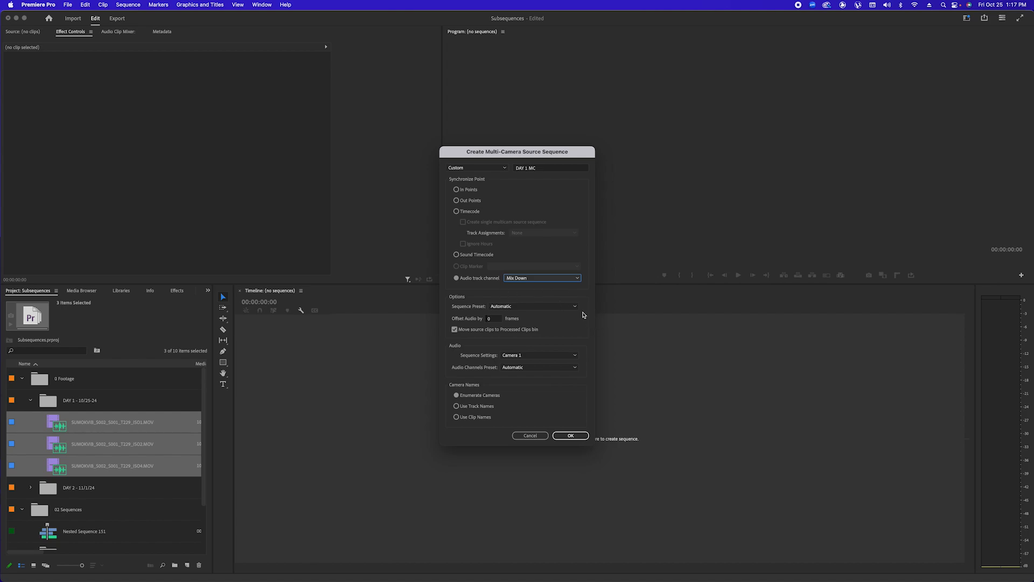
click(482, 397)
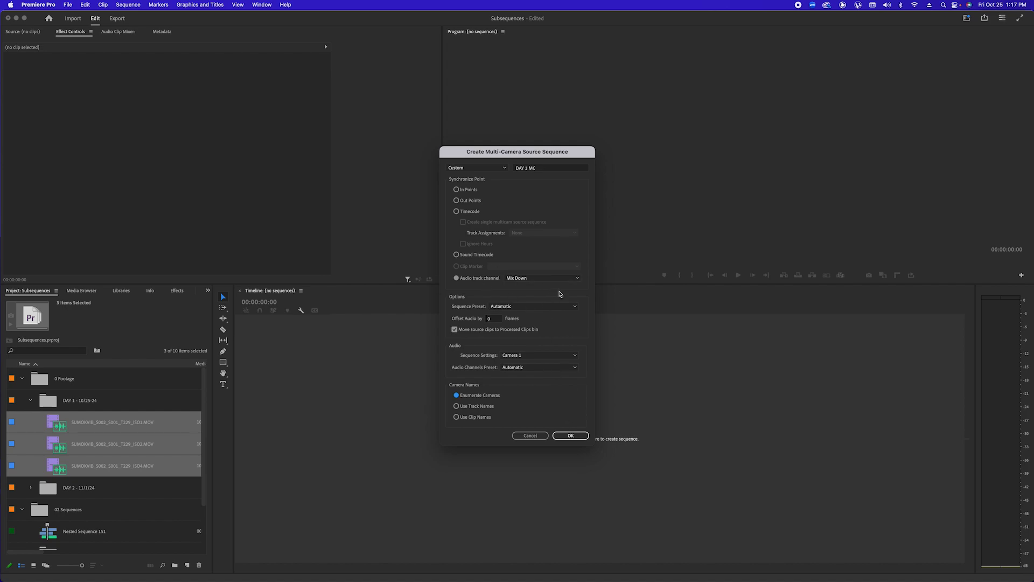
click(576, 436)
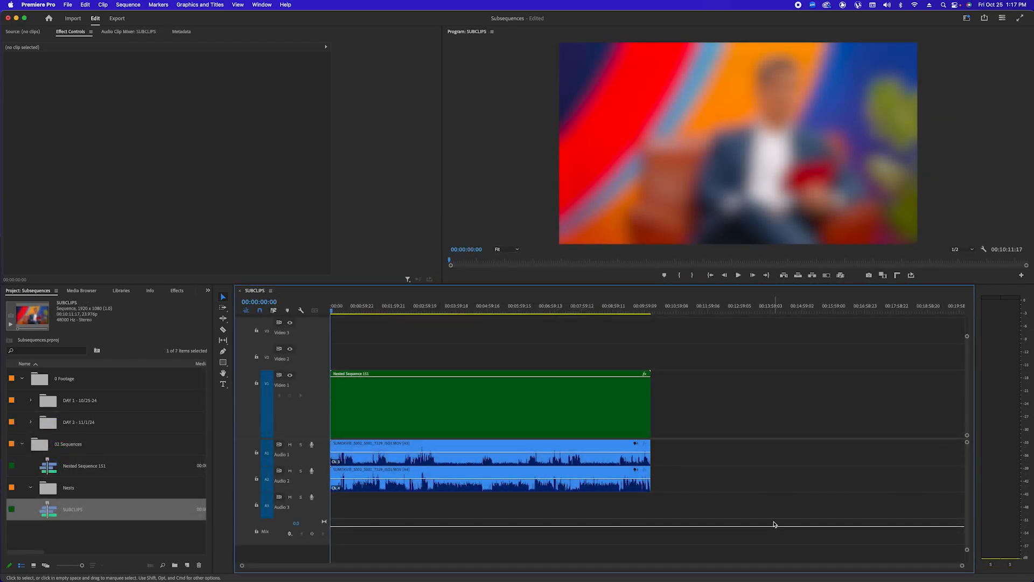
Enable Multi-Camera on the Nested Sequence 151 clip on Video 1 in the SUBCLIPS timeline
key(equal)
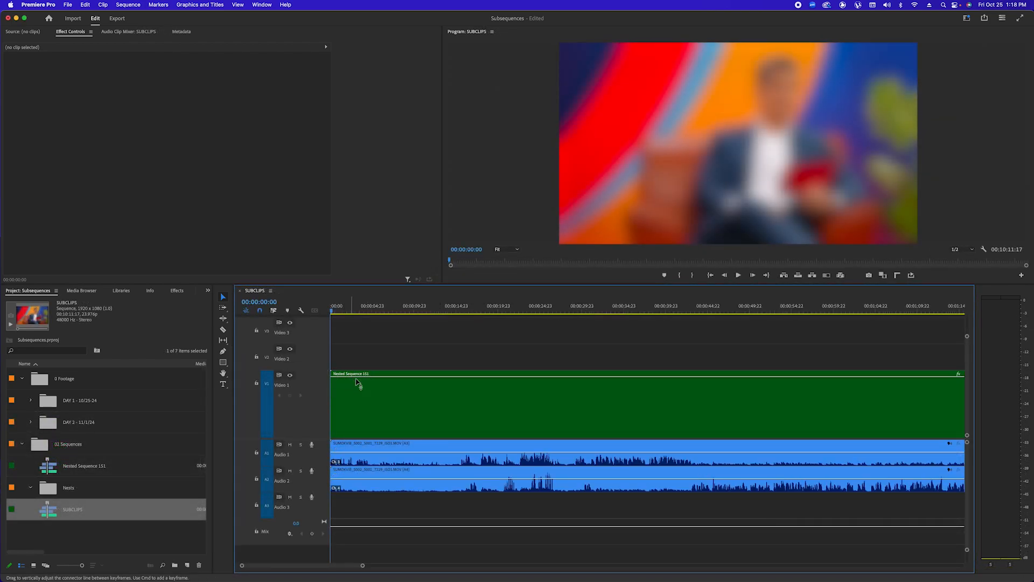
key(equal)
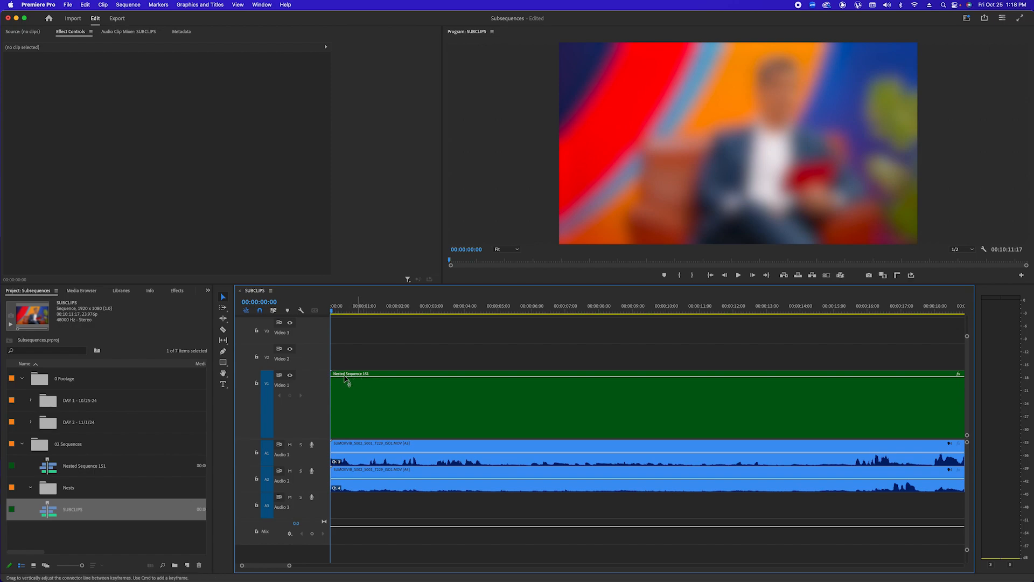
key(backslash)
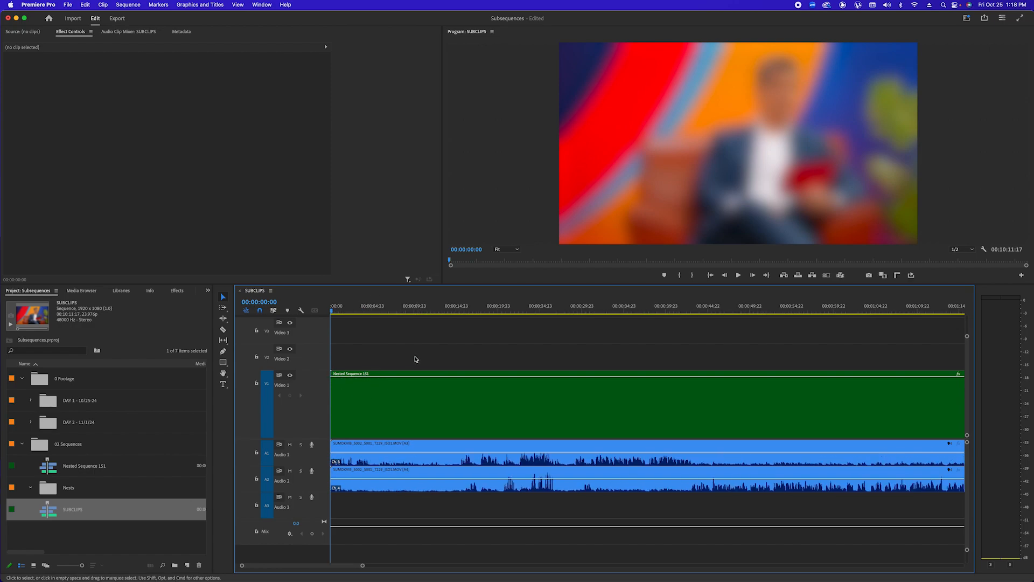
key(minus)
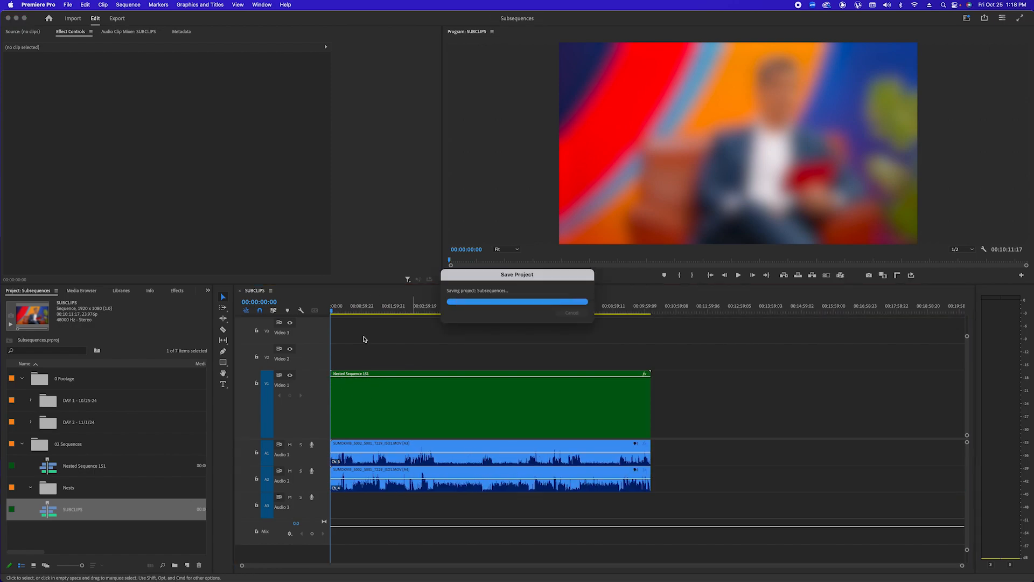
click(385, 425)
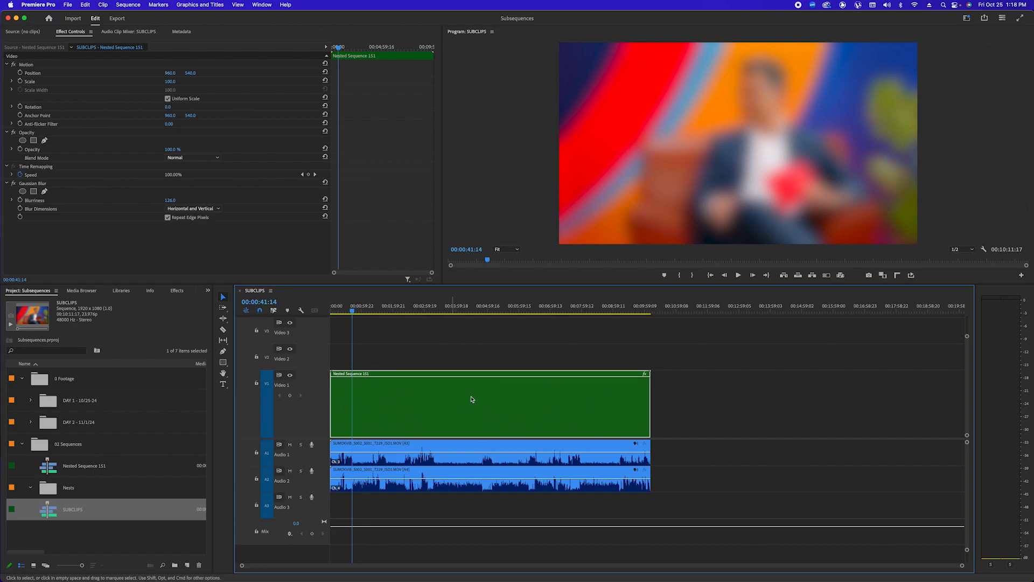
right_click(363, 402)
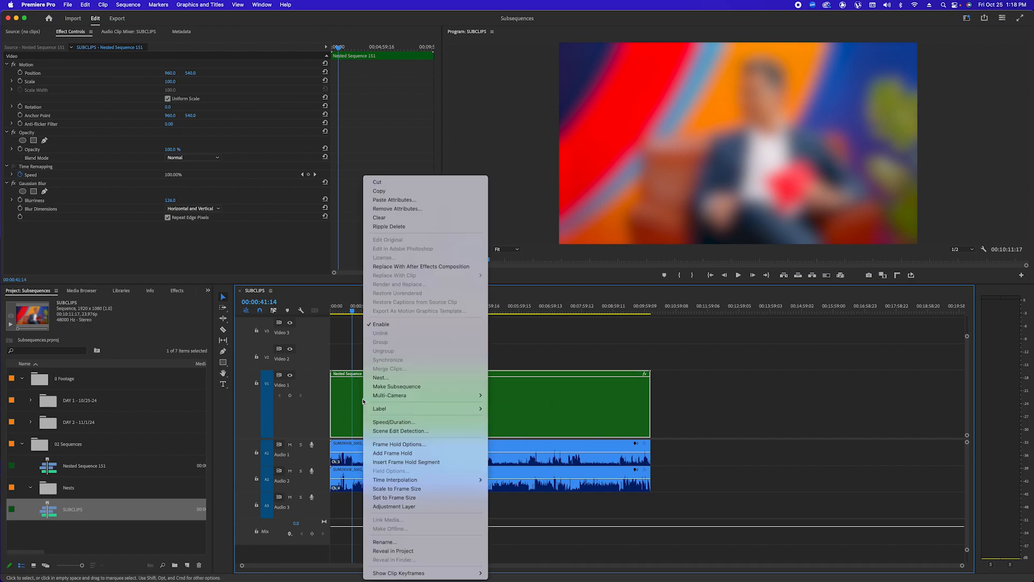
mouse_move(387, 394)
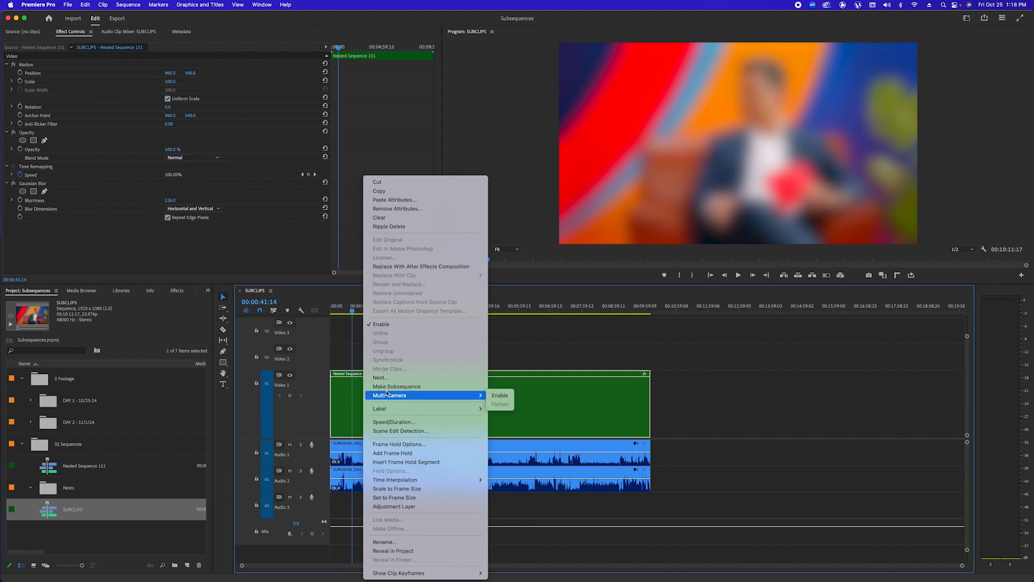
click(499, 396)
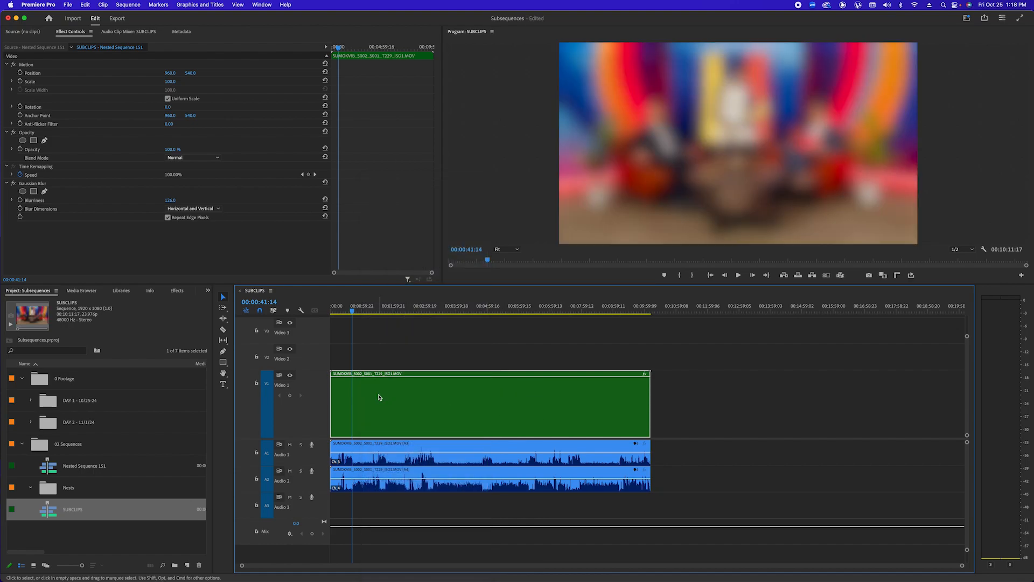
Switch the multi-camera clip repeatedly between its camera angles, finishing on angle 4
key(=)
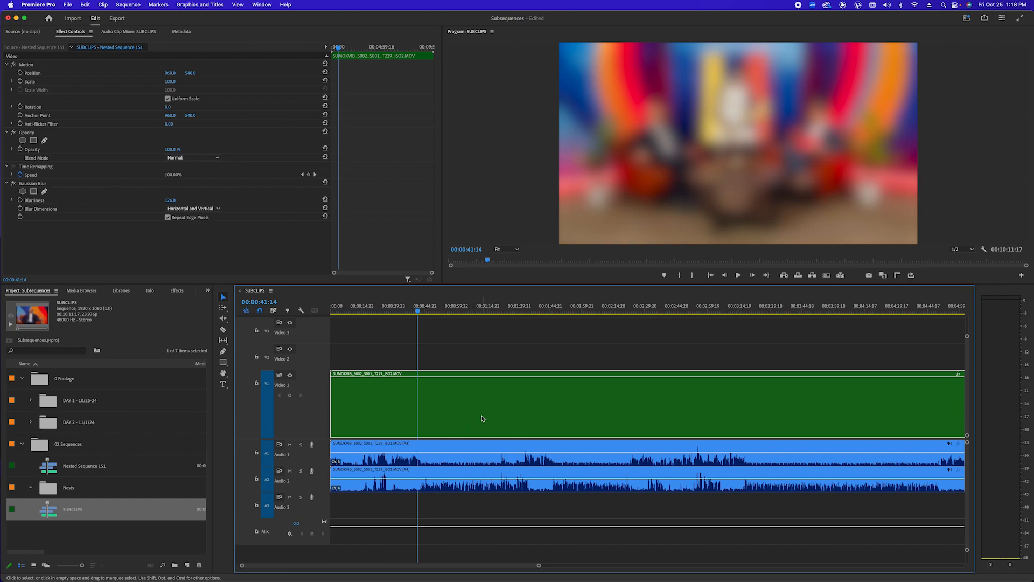
key(4)
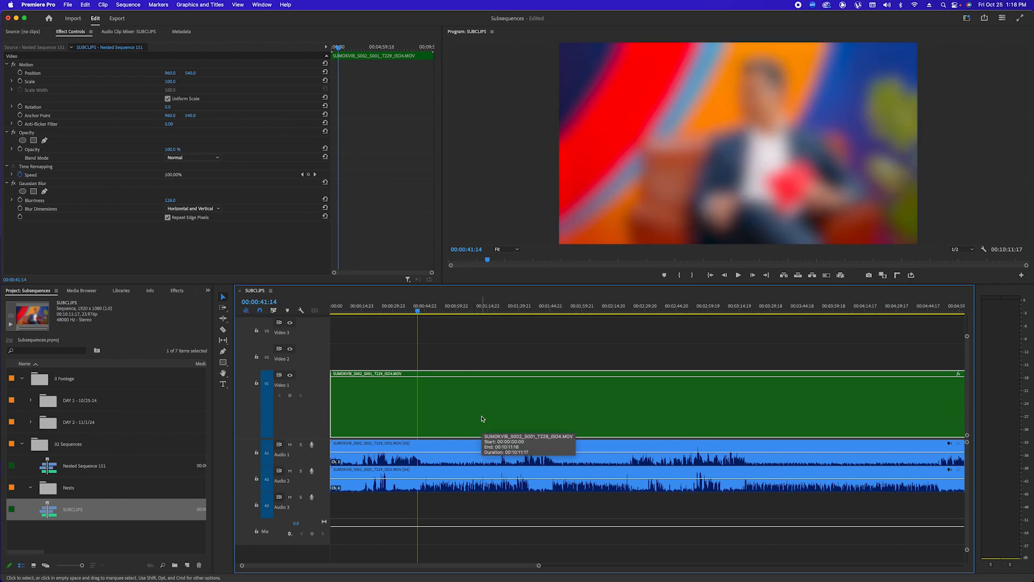
key(3)
key(2)
key(3)
key(4)
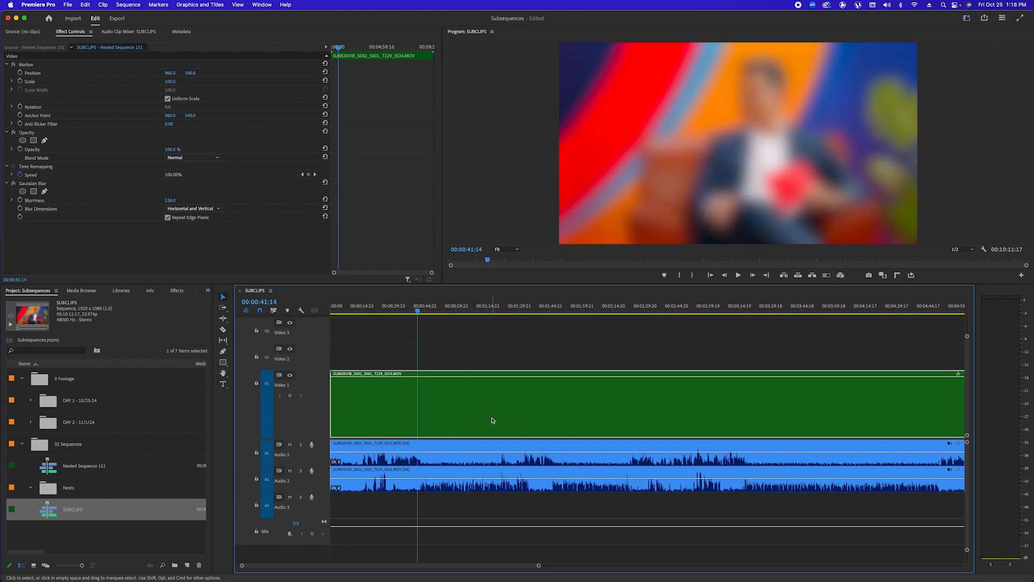
key(1)
key(3)
key(4)
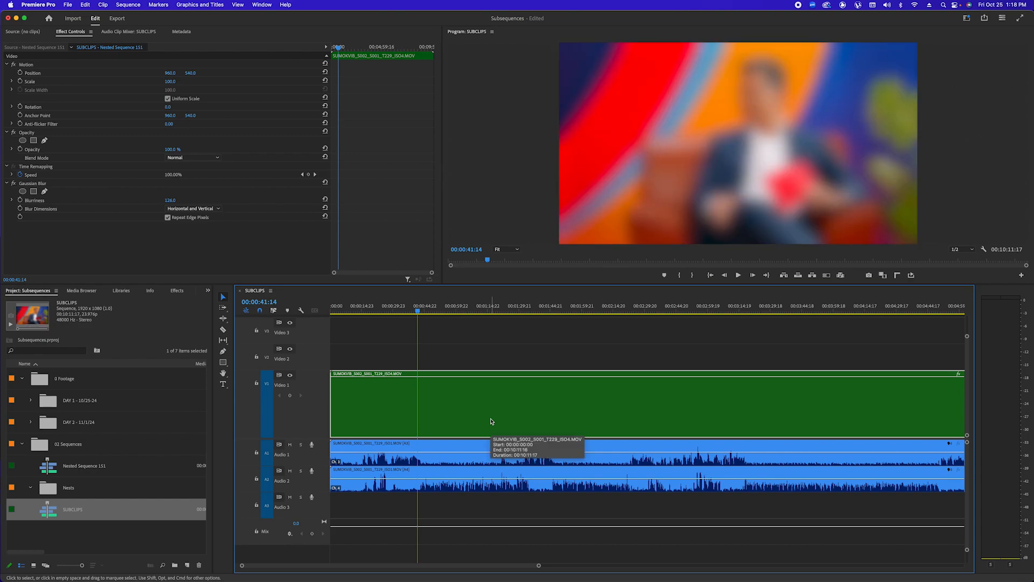
key(1)
key(3)
key(4)
key(3)
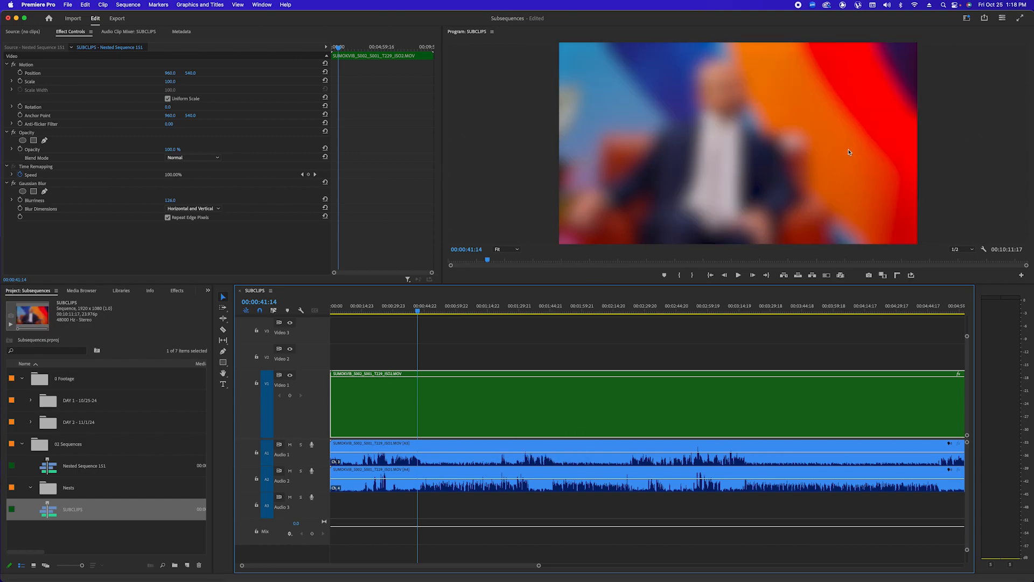
key(1)
key(4)
key(3)
key(1)
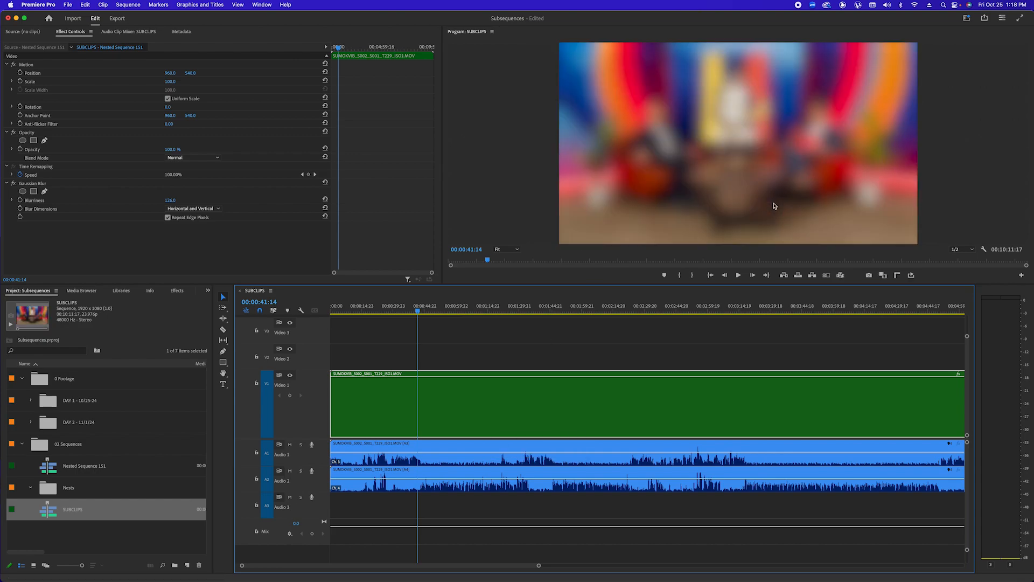
key(4)
key(1)
key(4)
key(1)
key(4)
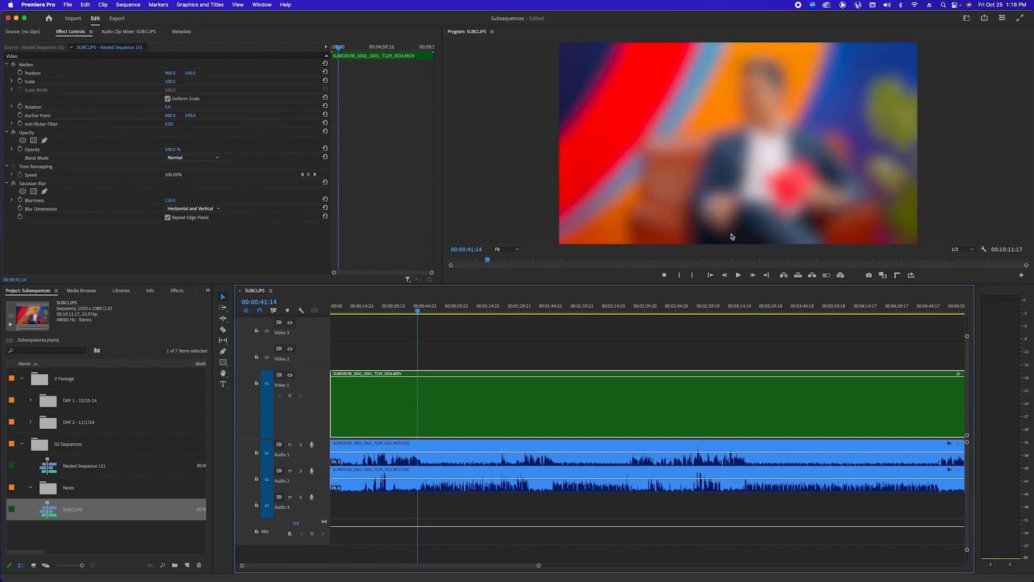
Deselect the clip, reduce the height of the Video 1 track, and save the project
click(707, 344)
key(minus)
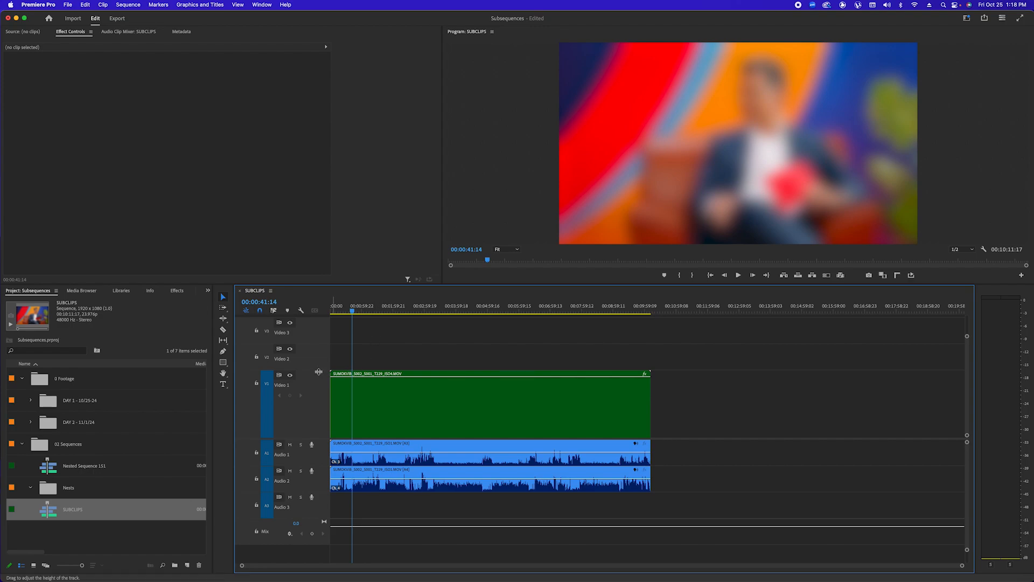
drag(320, 370, 320, 401)
key(super+s)
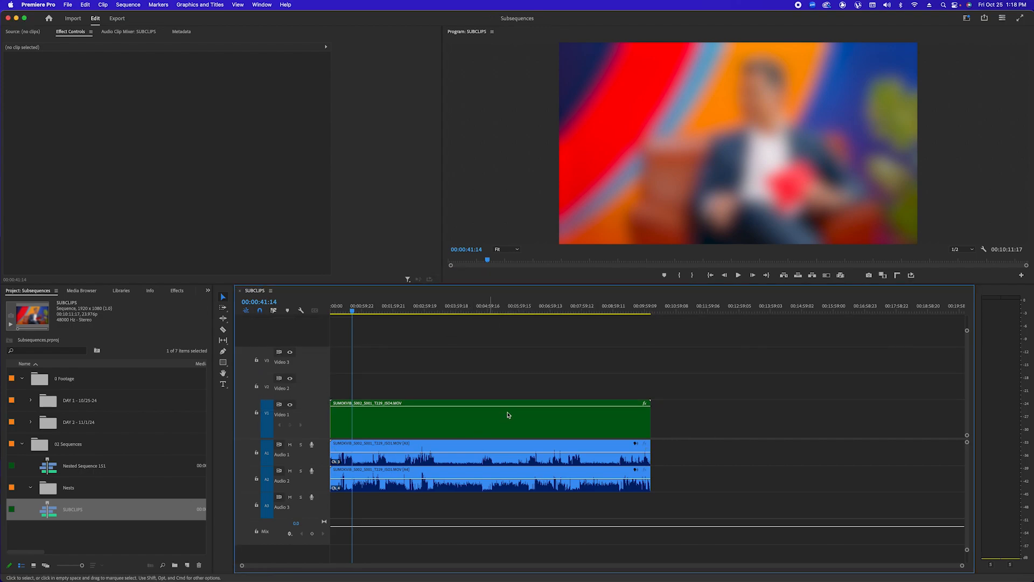
Cut the multi-camera video and its audio clips at 00:05:07:14 and at 00:06:19:23
key(equal)
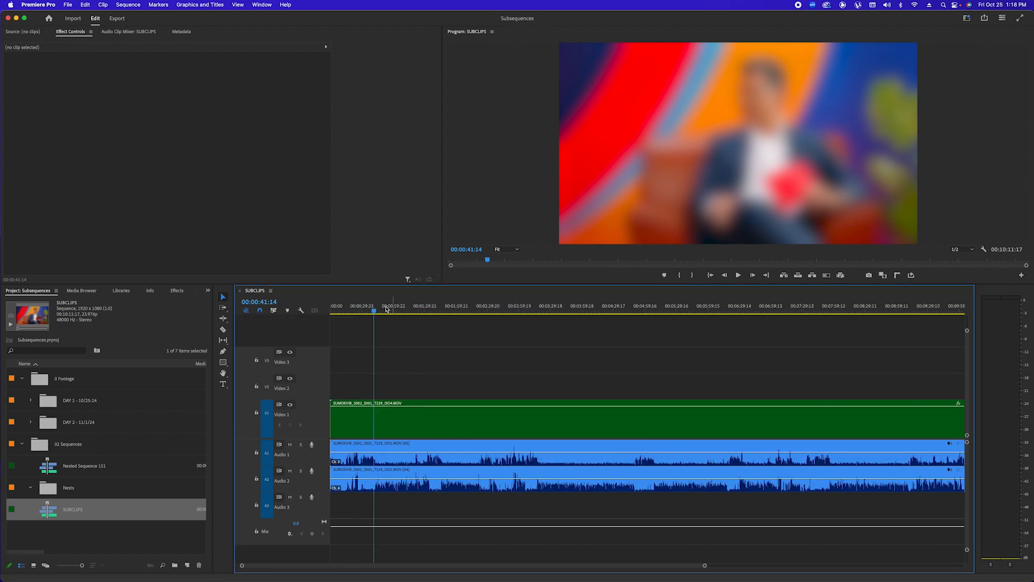
drag(386, 307, 653, 372)
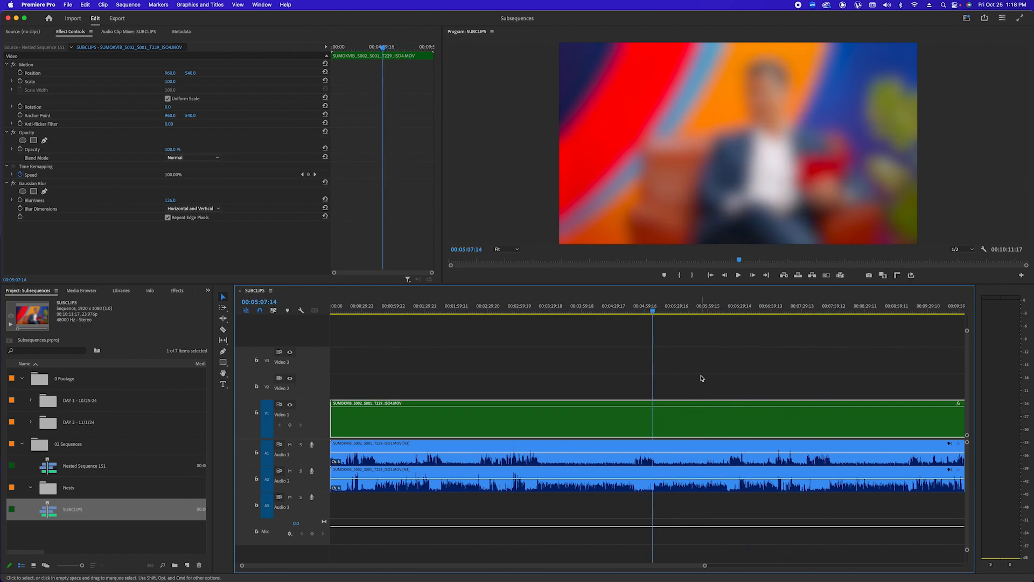
click(683, 376)
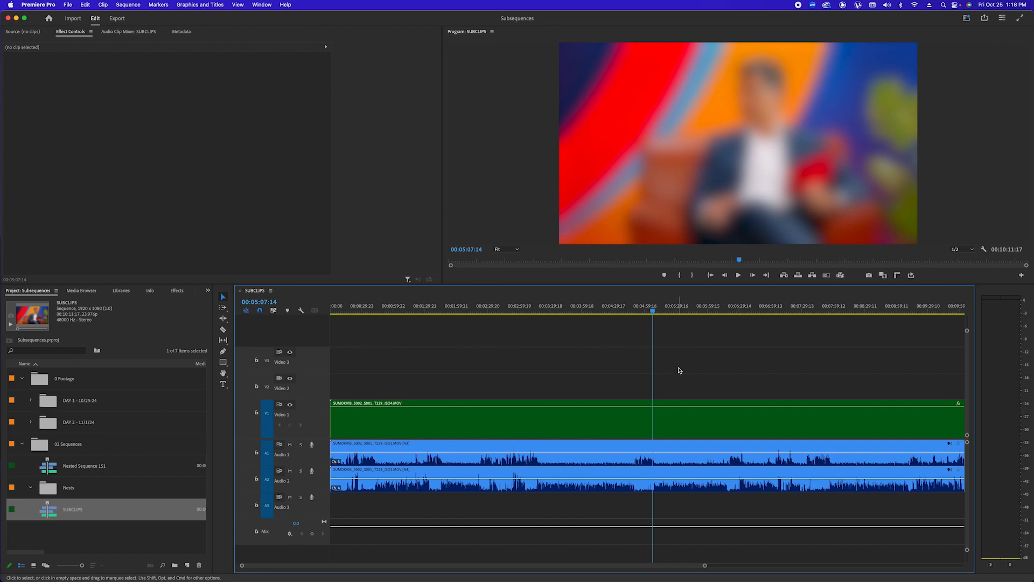
key(super+k)
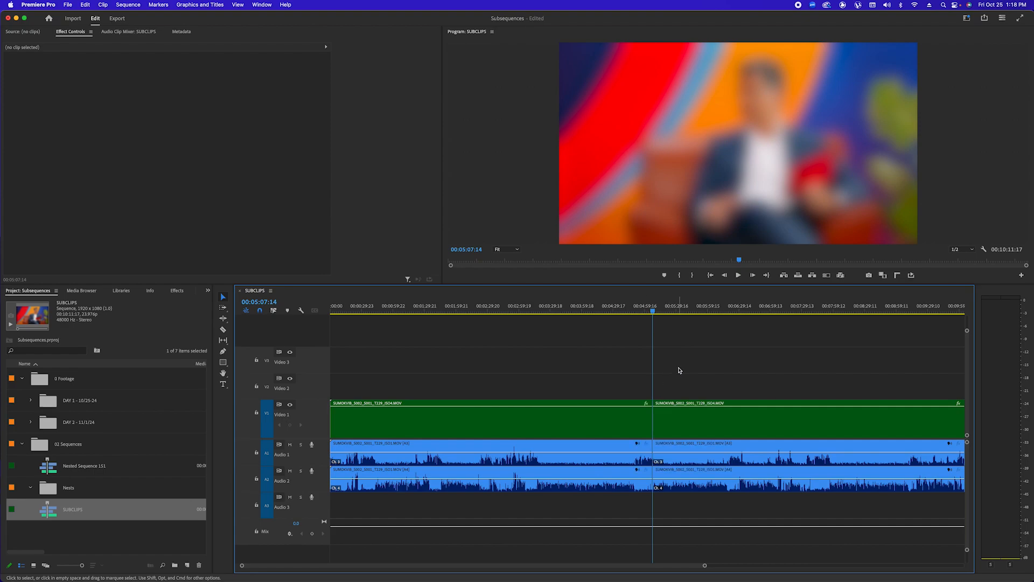
click(728, 312)
click(770, 358)
key(super+k)
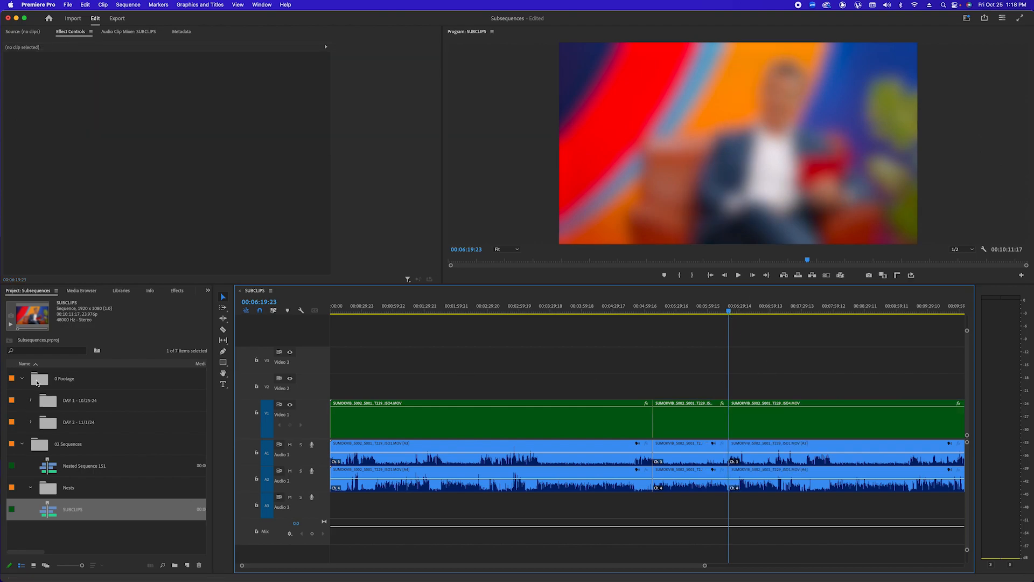
Shrink the project item icons to the smallest size and collapse the 0 Footage and 02 Sequences bins
drag(82, 565, 2, 544)
click(23, 371)
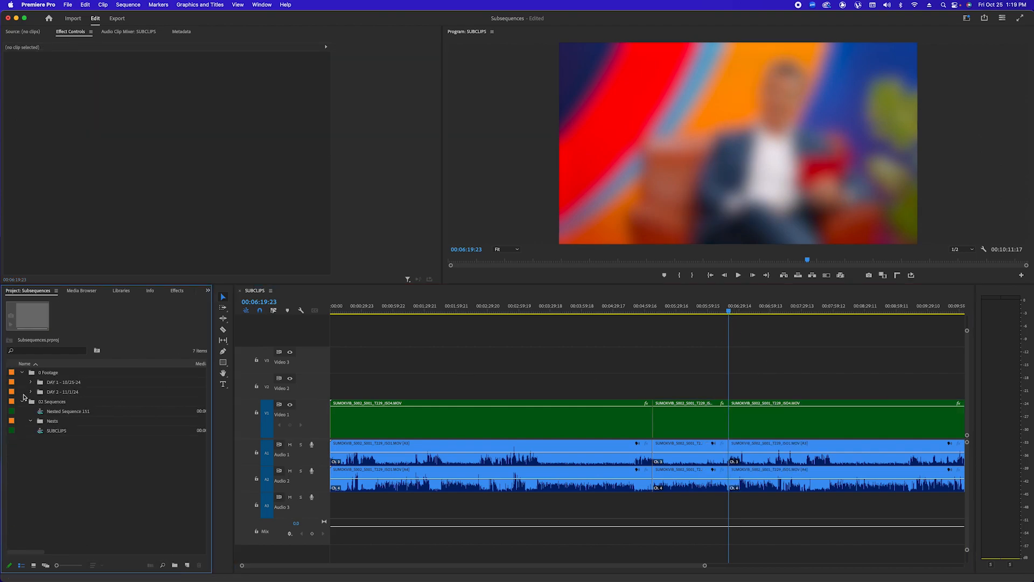
click(23, 372)
click(22, 382)
Place the playhead at 00:05:29:13, select the middle segment's video and audio clips, and save the project
click(703, 387)
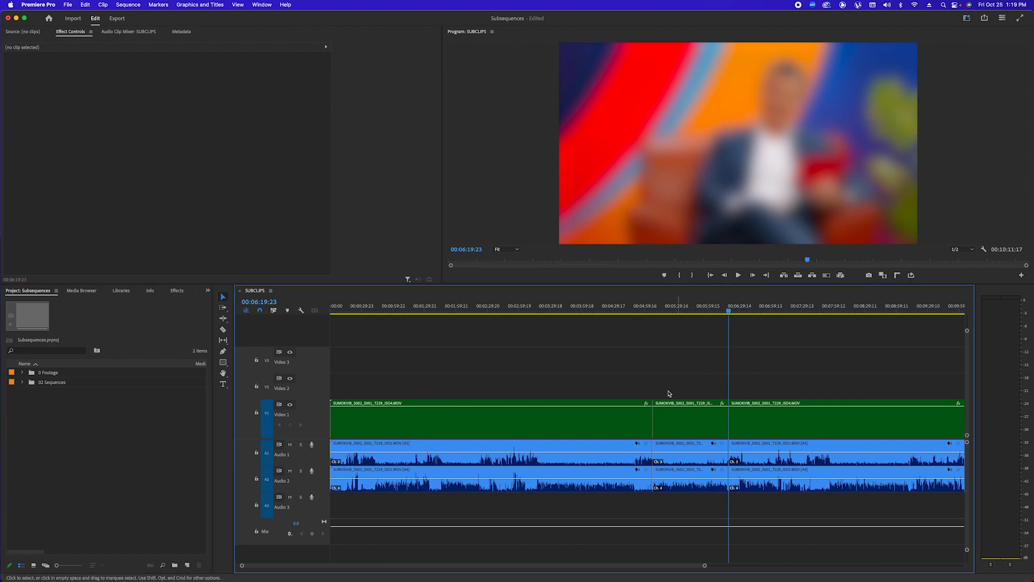
key(minus)
drag(525, 312, 505, 318)
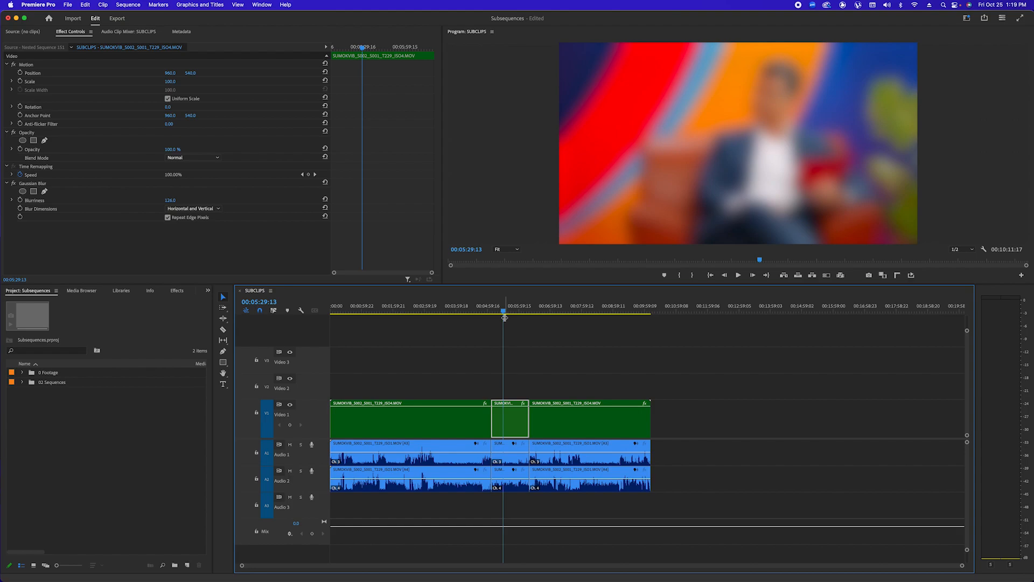
drag(513, 356, 523, 504)
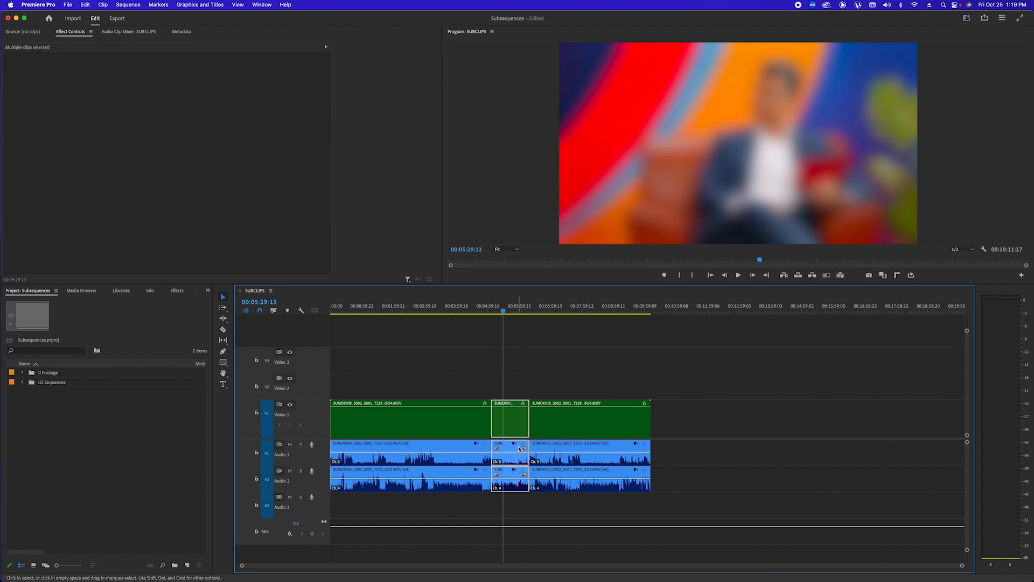
click(155, 473)
key(super+s)
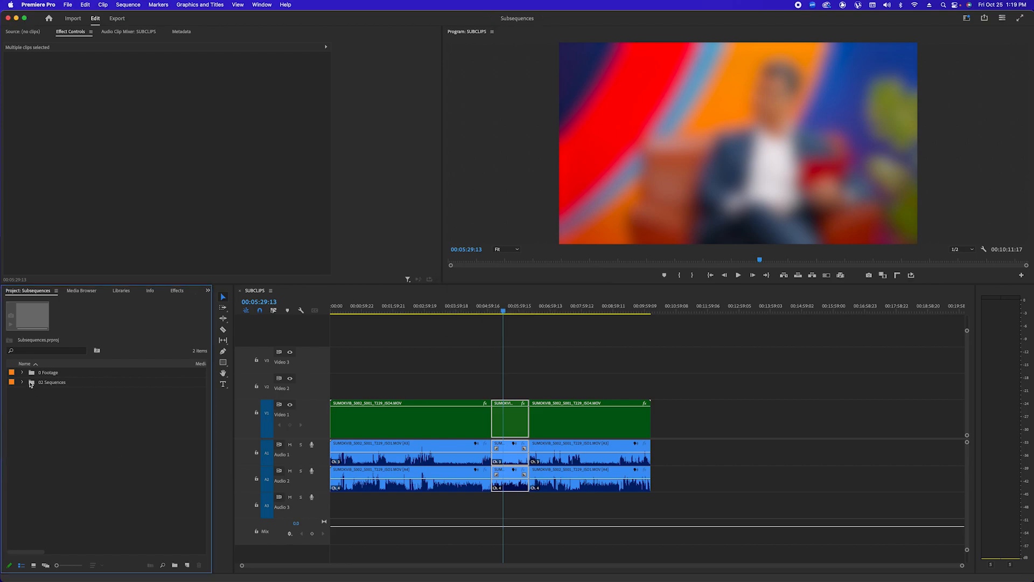
Enlarge the project item icons and create a bin named SUBSEQUENCES inside the 02 Sequences bin
drag(57, 565, 82, 565)
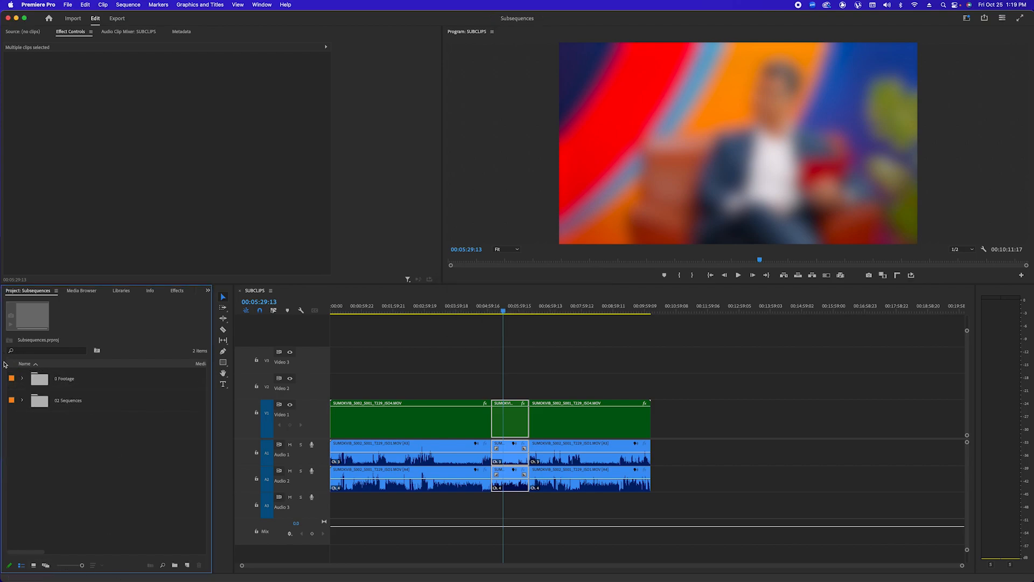
click(22, 401)
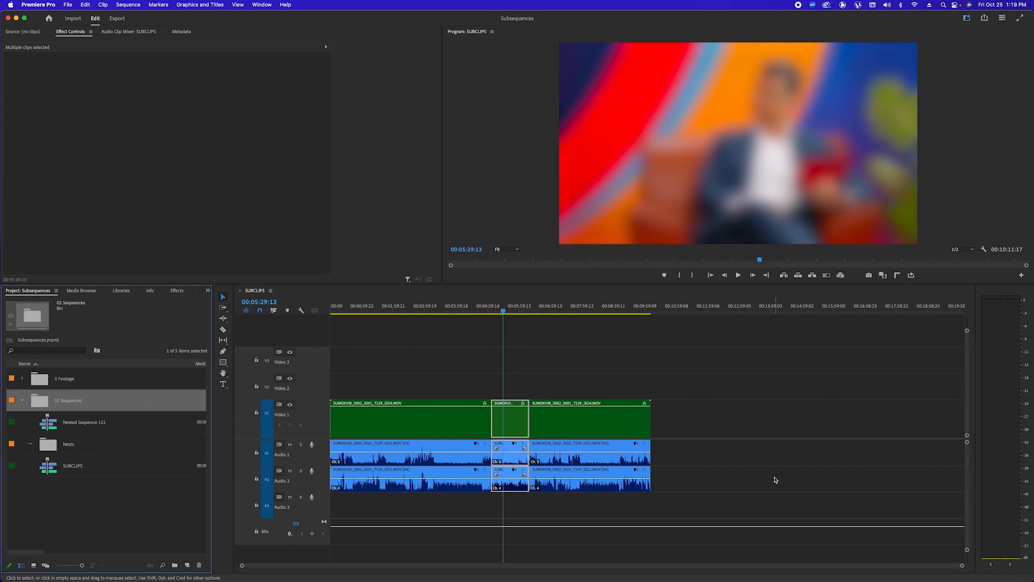
key(super+slash)
text(SUBSEQUENCES)
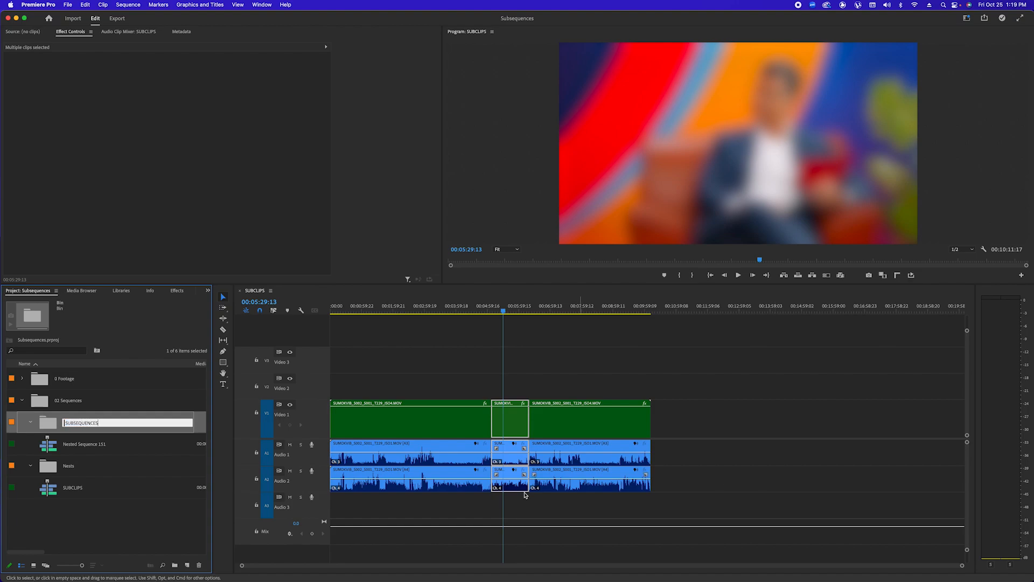
key(Return)
Make a subsequence from the middle segment's video and audio clips and move it into the SUBSEQUENCES bin
drag(510, 380, 501, 468)
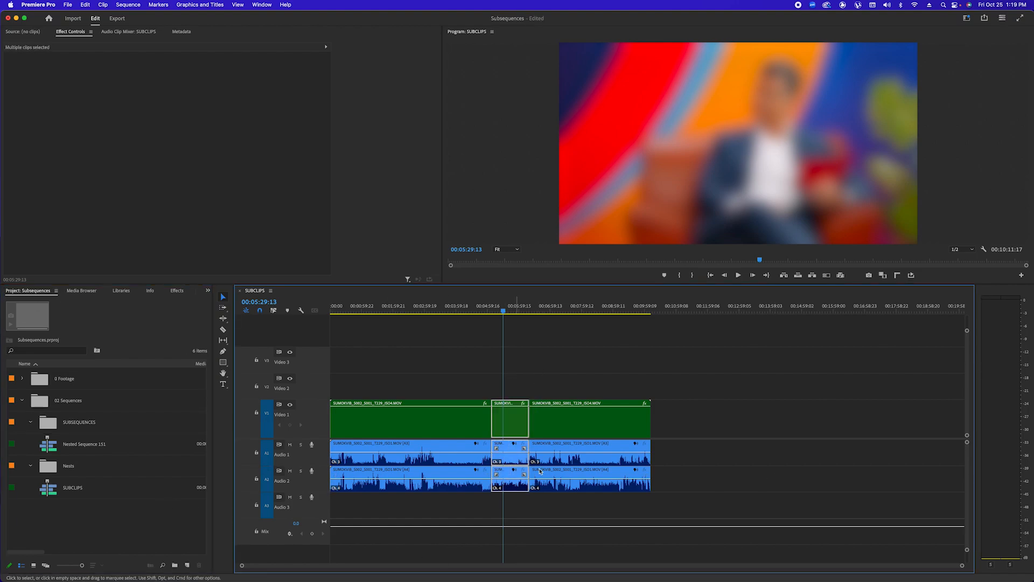
right_click(516, 429)
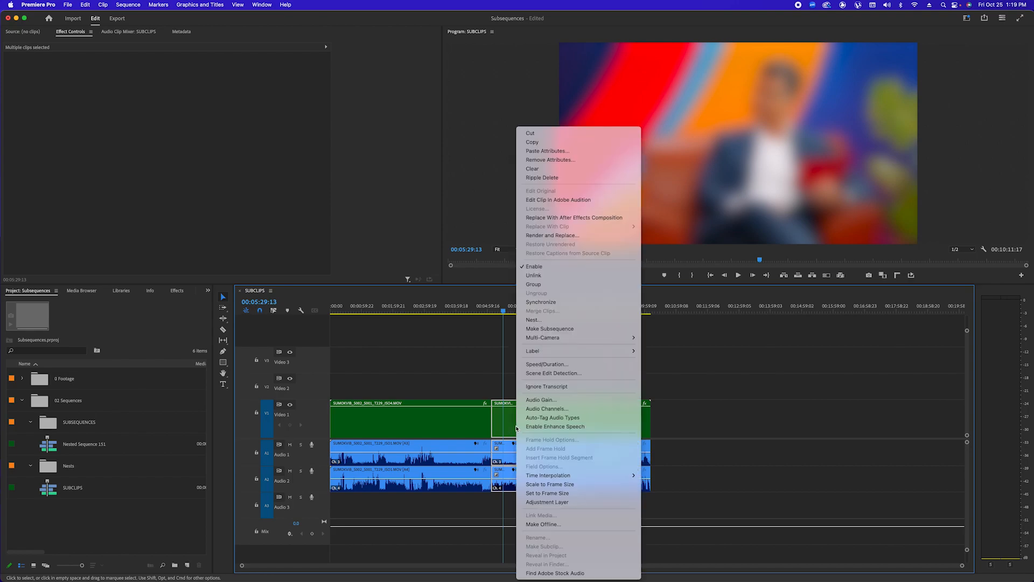
click(545, 331)
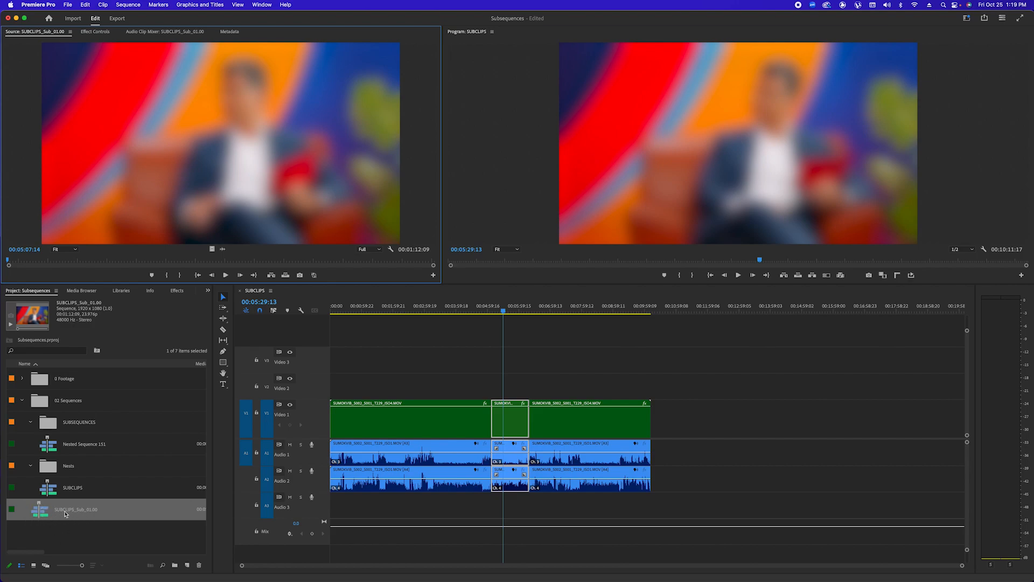
drag(41, 512, 57, 423)
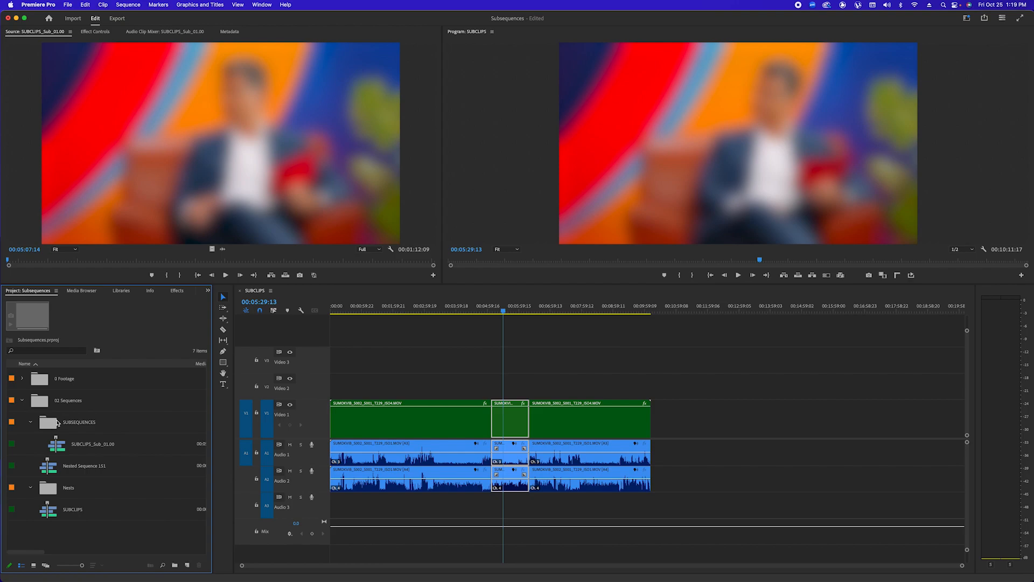
Rename the new subsequence in the SUBSEQUENCES bin IMMIGRATION STORY and open it in the timeline
click(99, 443)
click(94, 444)
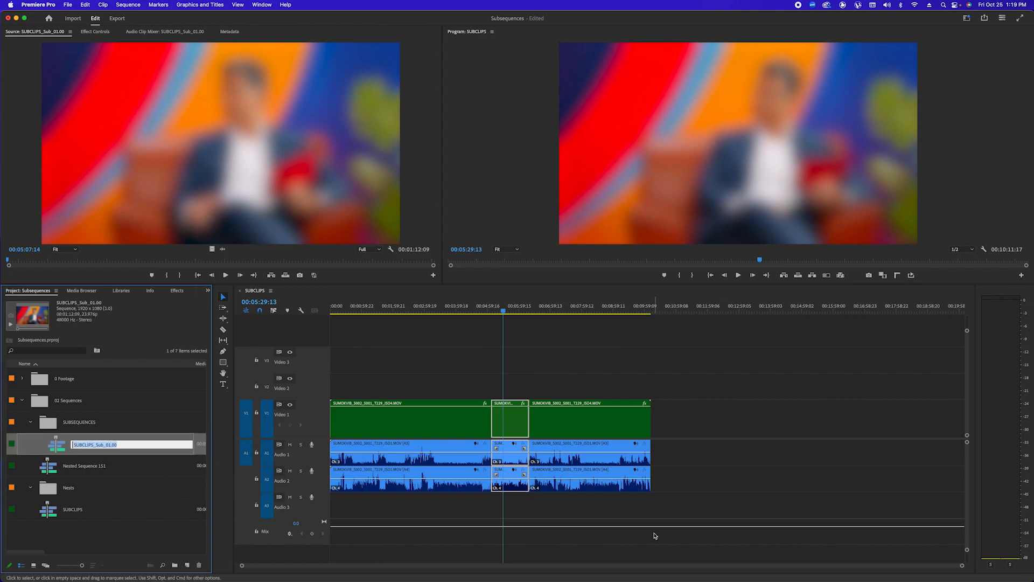
text(MMIGRATION STORY)
click(126, 514)
double_click(58, 451)
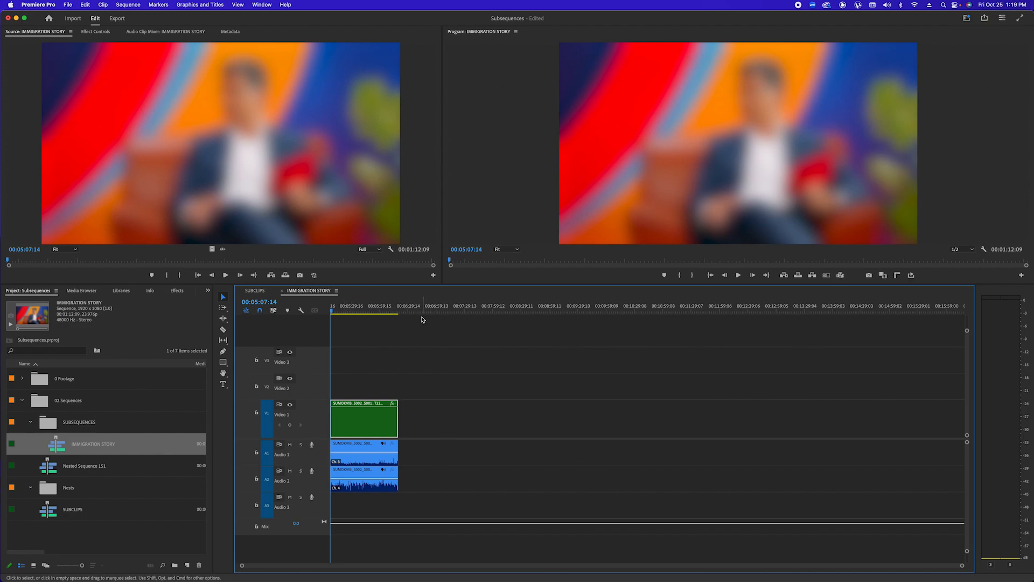
Return to the SUBCLIPS sequence and cut its last segment at 00:07:32:15 and 00:07:56:12
click(259, 291)
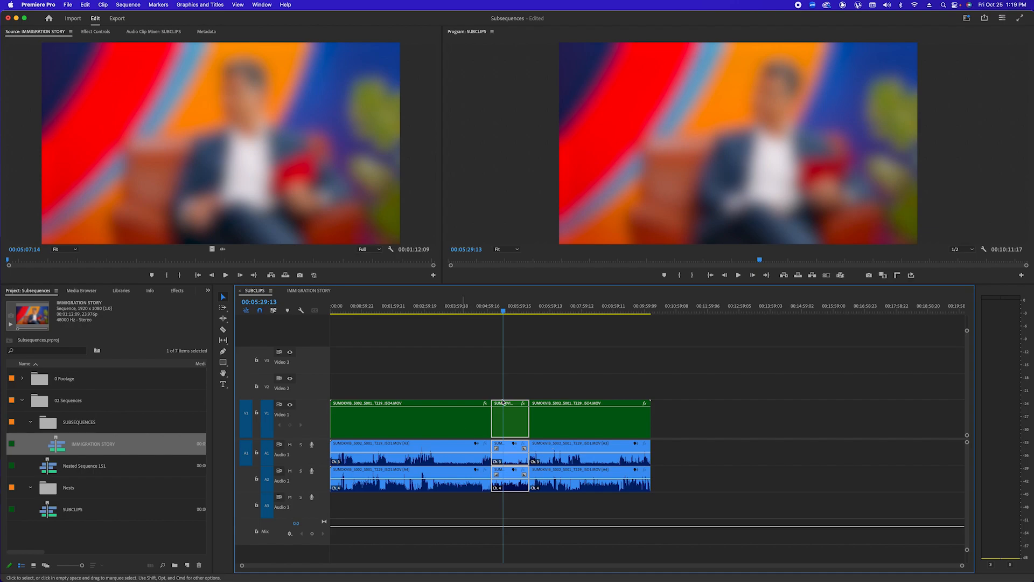
click(490, 372)
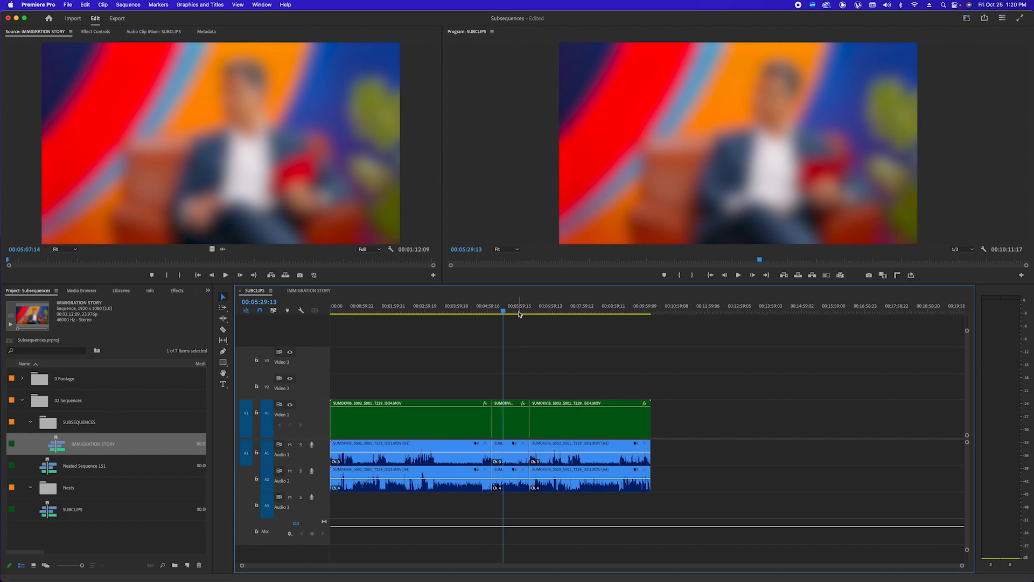
drag(522, 306, 496, 306)
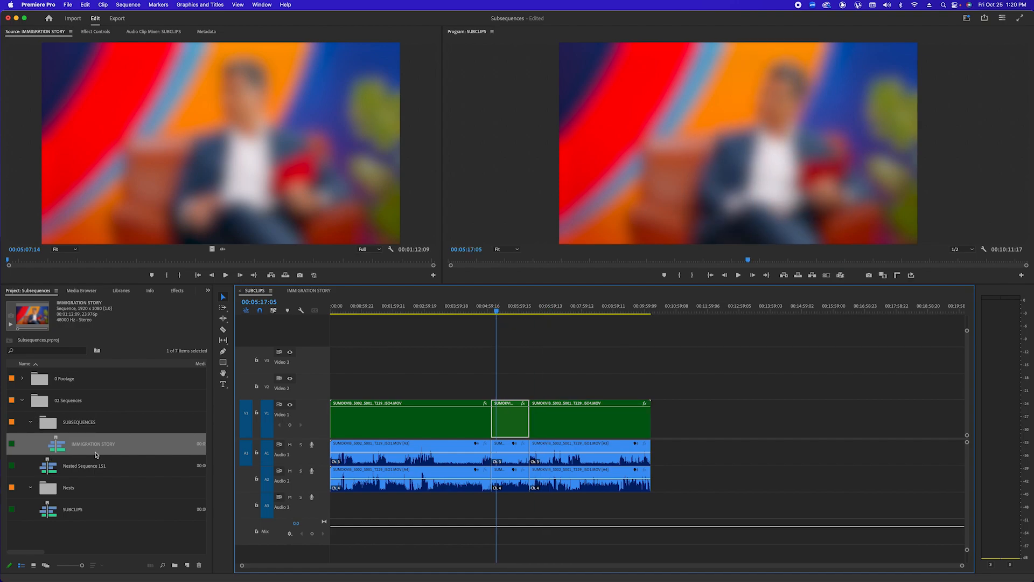
click(557, 307)
click(606, 347)
key(=)
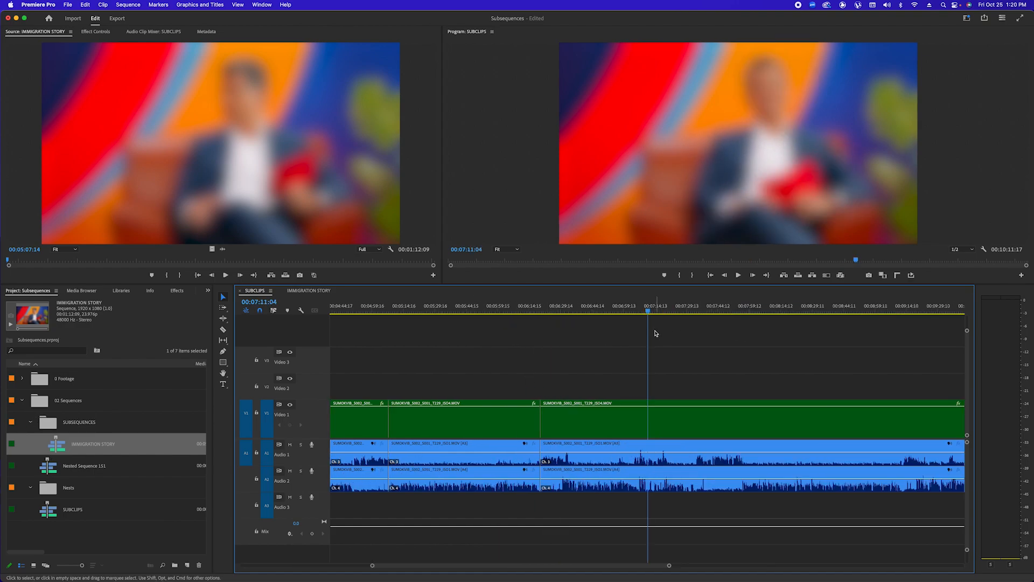
click(693, 308)
key(super+k)
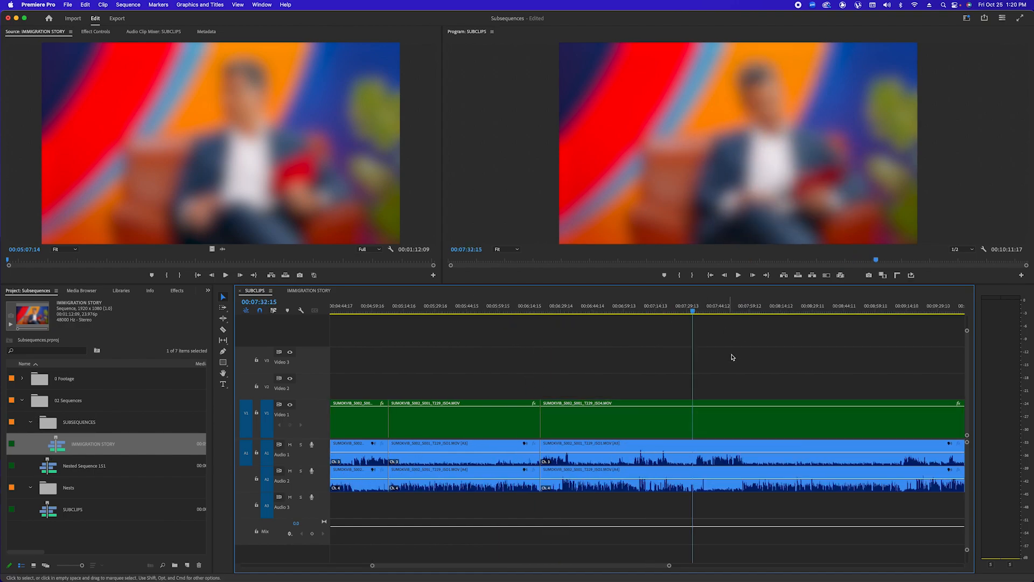
click(744, 309)
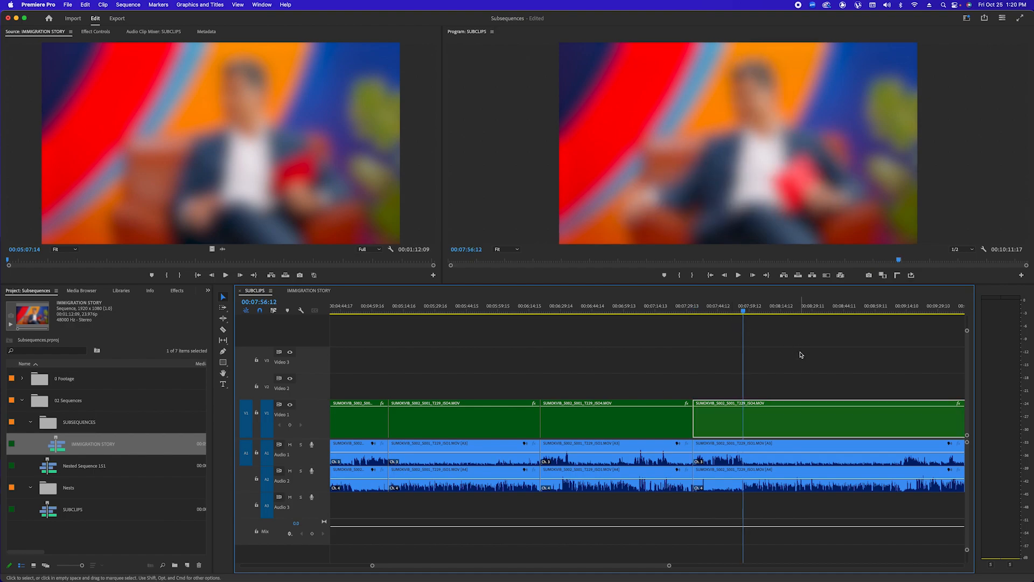
key(super+k)
Make a subsequence from the newly cut segment's video and audio clips and name it FAMILY HISTORY
click(726, 311)
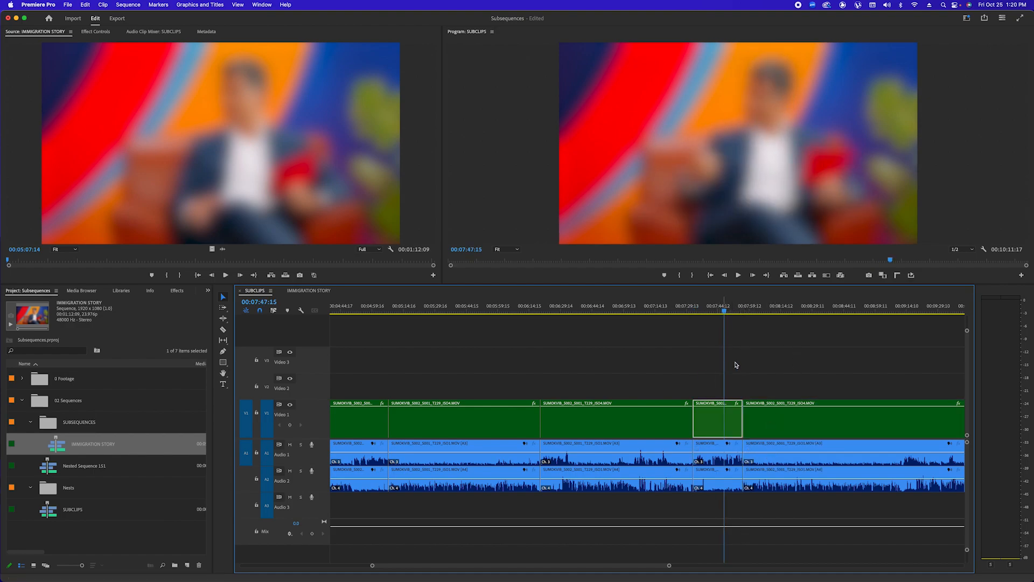
right_click(707, 430)
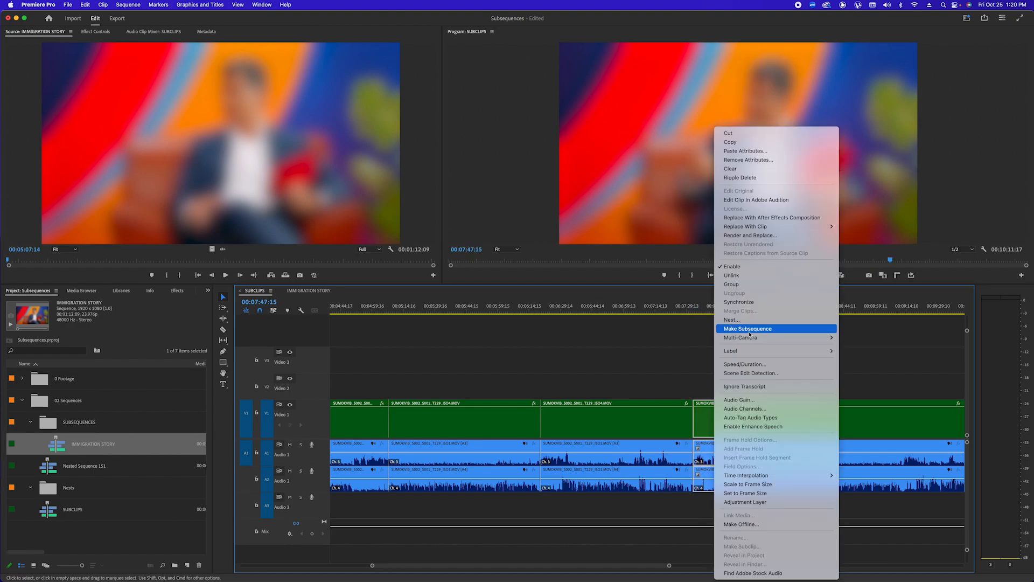
click(748, 329)
click(102, 466)
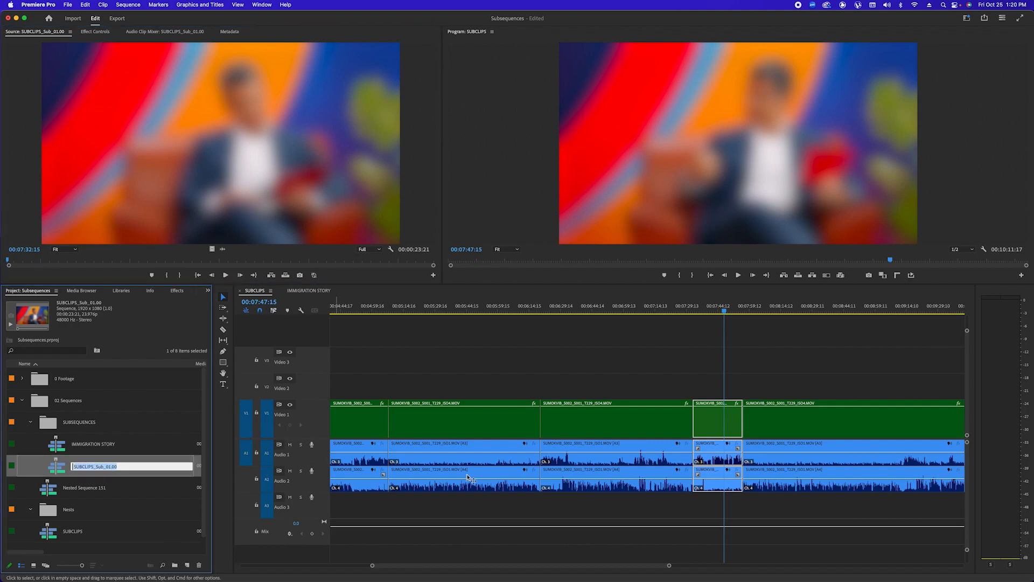
text(FAMILY HISTORY)
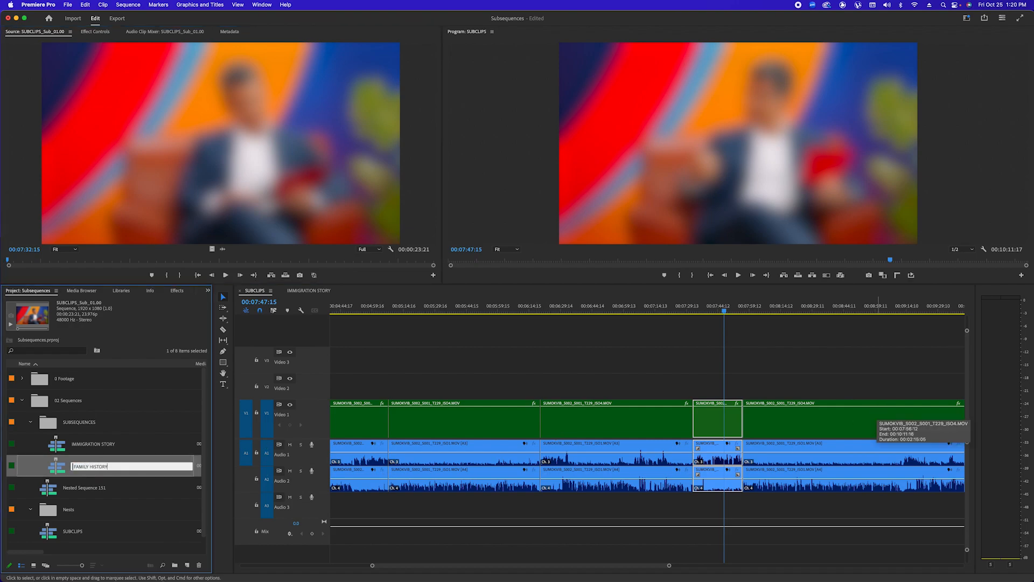
click(458, 363)
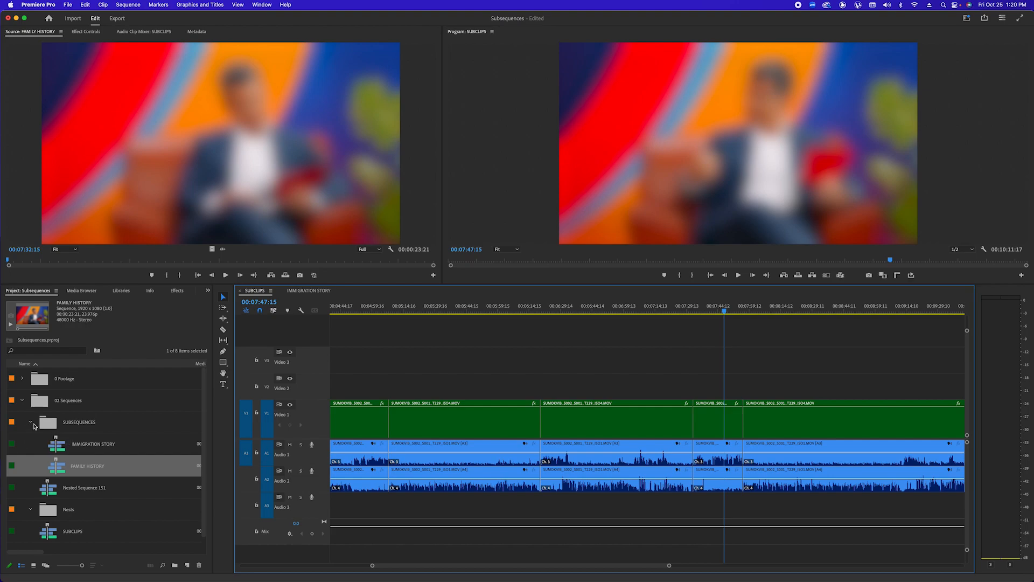
Move Nested Sequence 151 into the Nests bin and collapse the SUBSEQUENCES and Nests bins
click(29, 424)
click(29, 423)
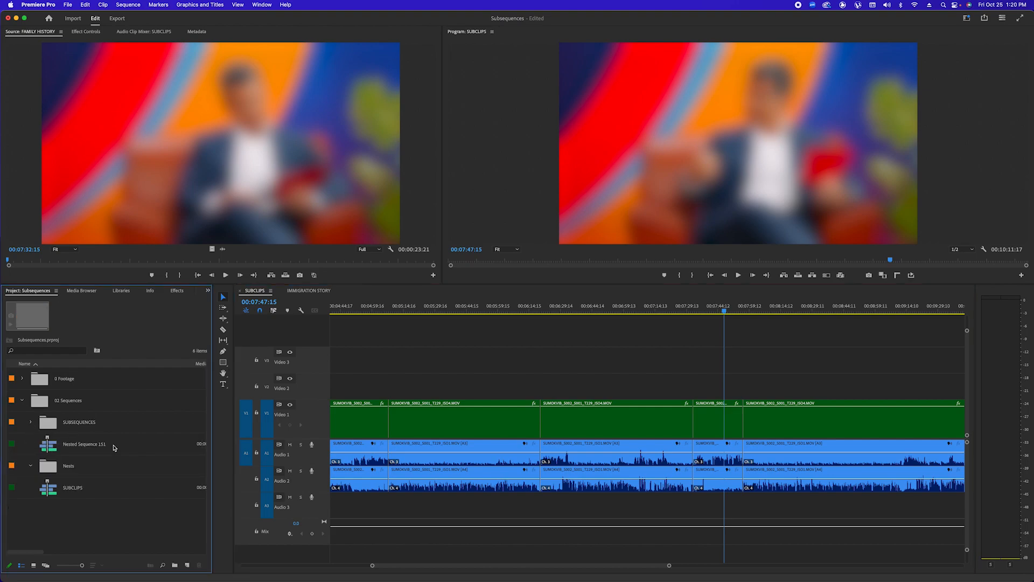
drag(51, 447, 64, 467)
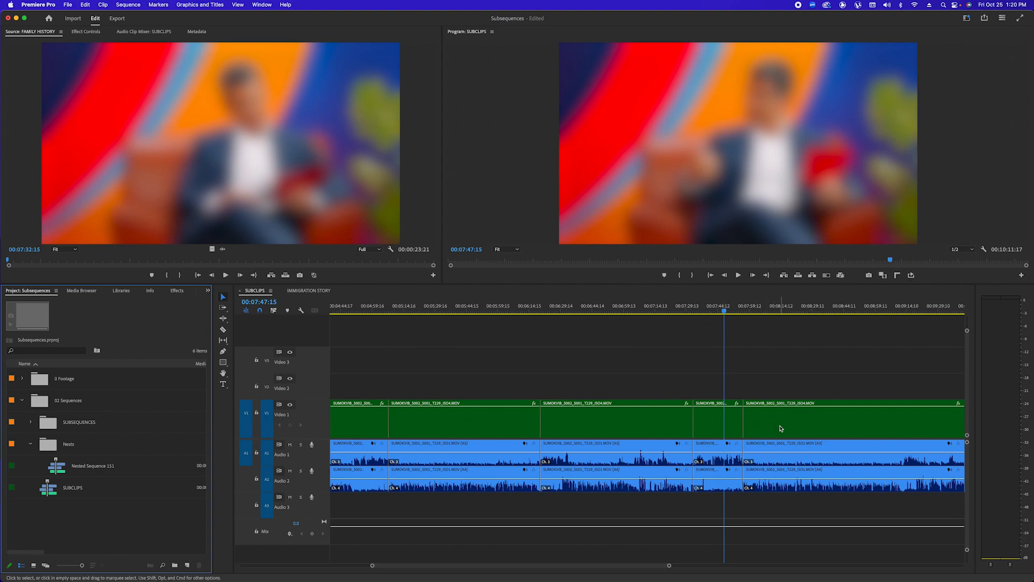
click(53, 449)
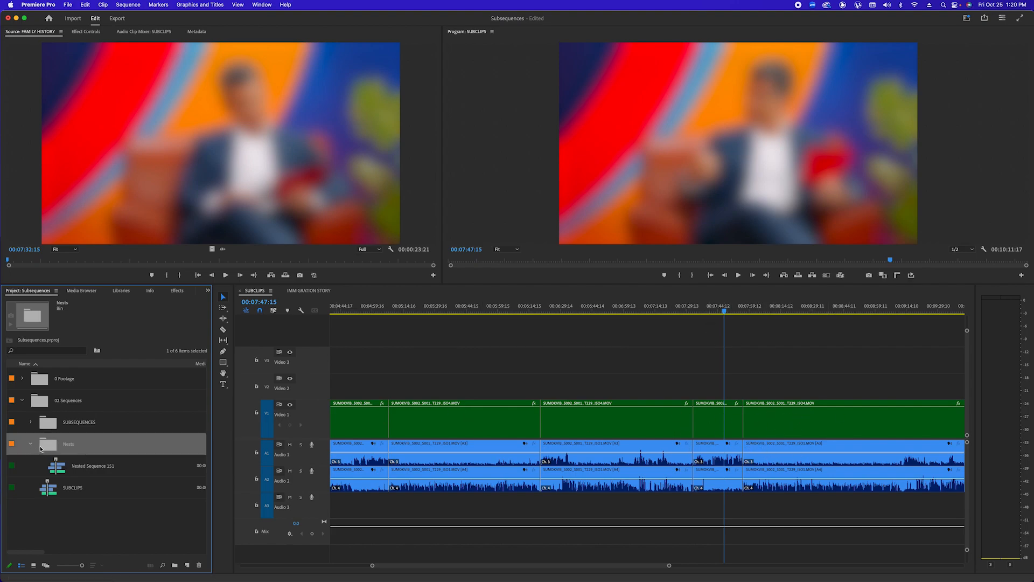
click(31, 445)
click(30, 445)
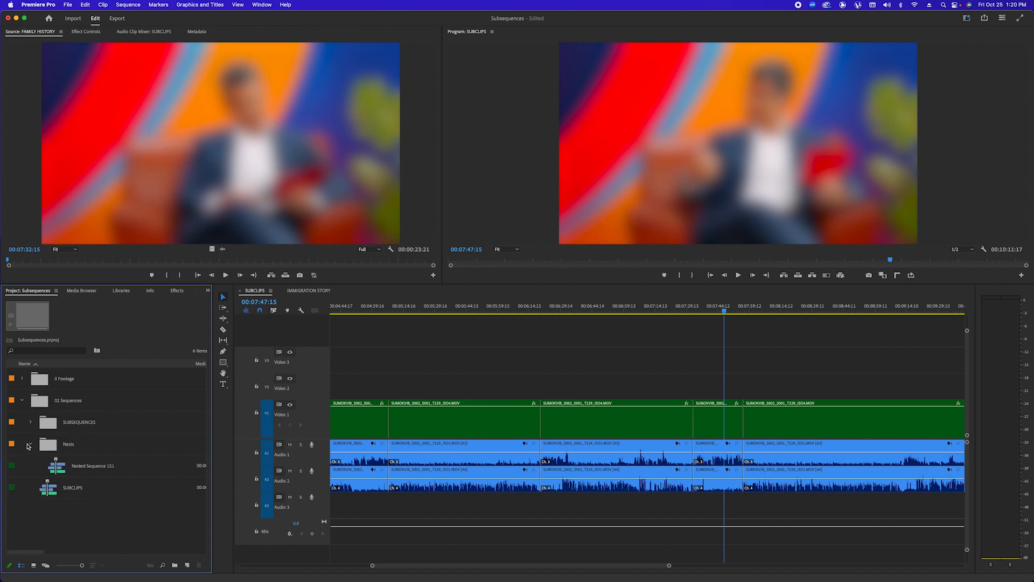
click(30, 445)
Rename the SUBCLIPS sequence in the project as Rough Cut
click(65, 471)
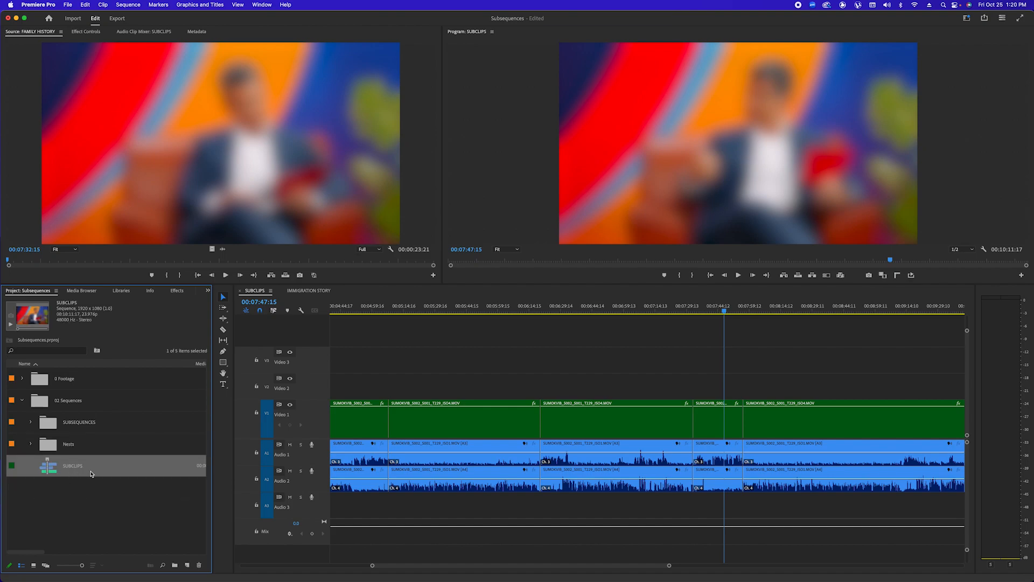
click(87, 468)
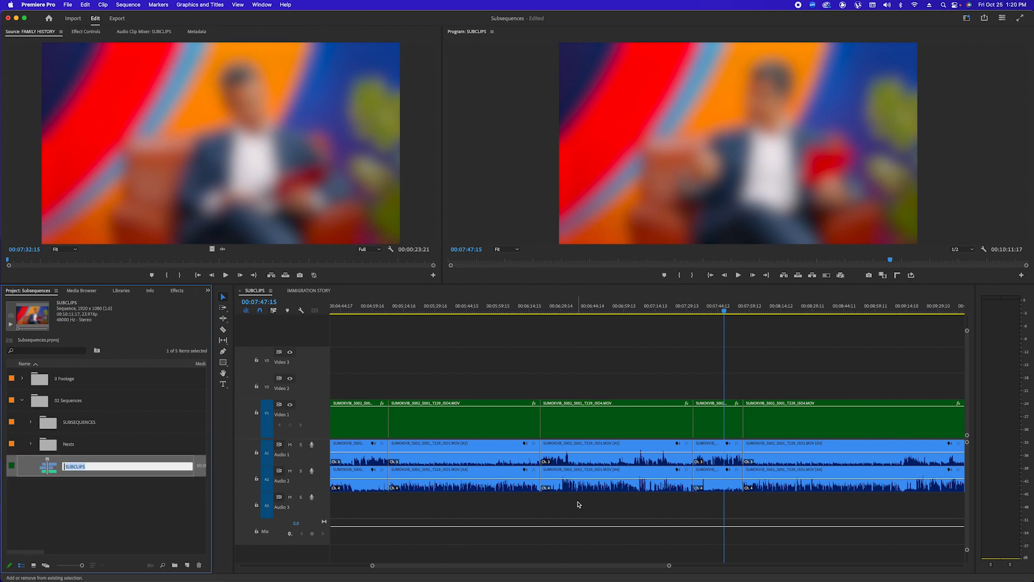
text(Rough Cut)
click(48, 499)
click(56, 468)
click(53, 398)
click(60, 466)
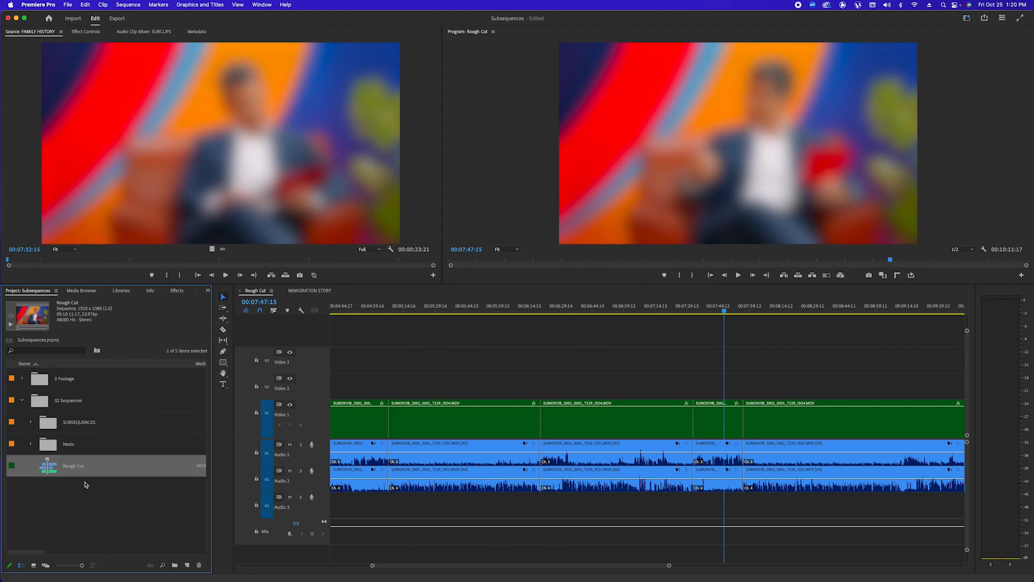
Create a bin named ROUGH CUTS inside the 02 Sequences bin and move the Rough Cut sequence into it
click(119, 517)
click(73, 407)
click(175, 565)
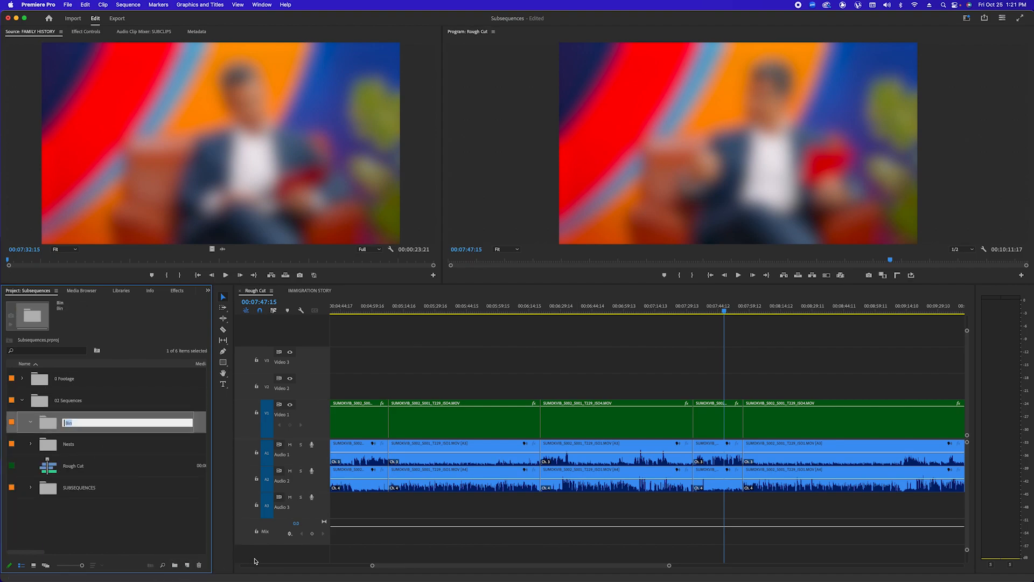
text(ROUGH)
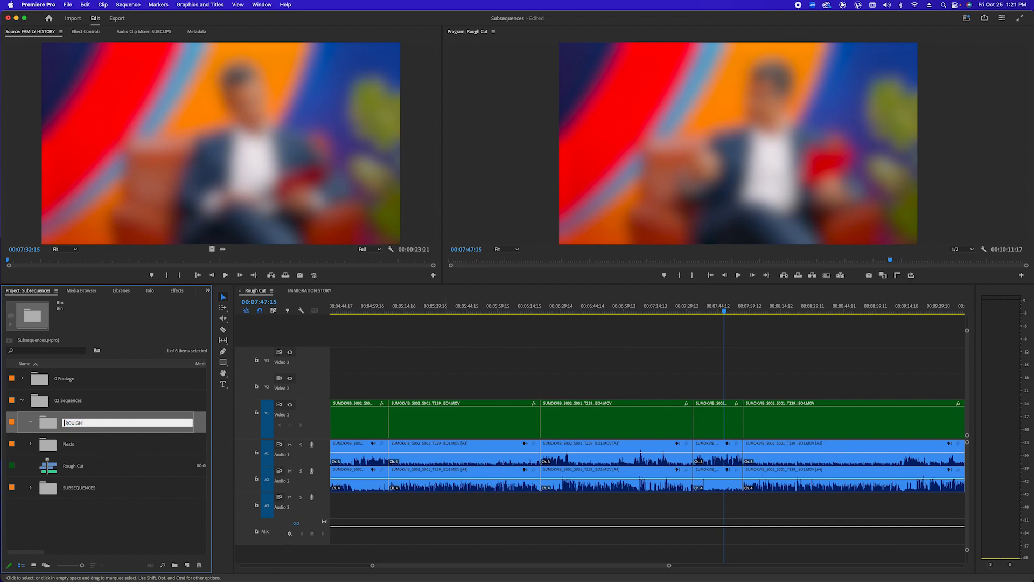
text( CUYT)
key(XF86AudioRaiseVolume)
text(TS)
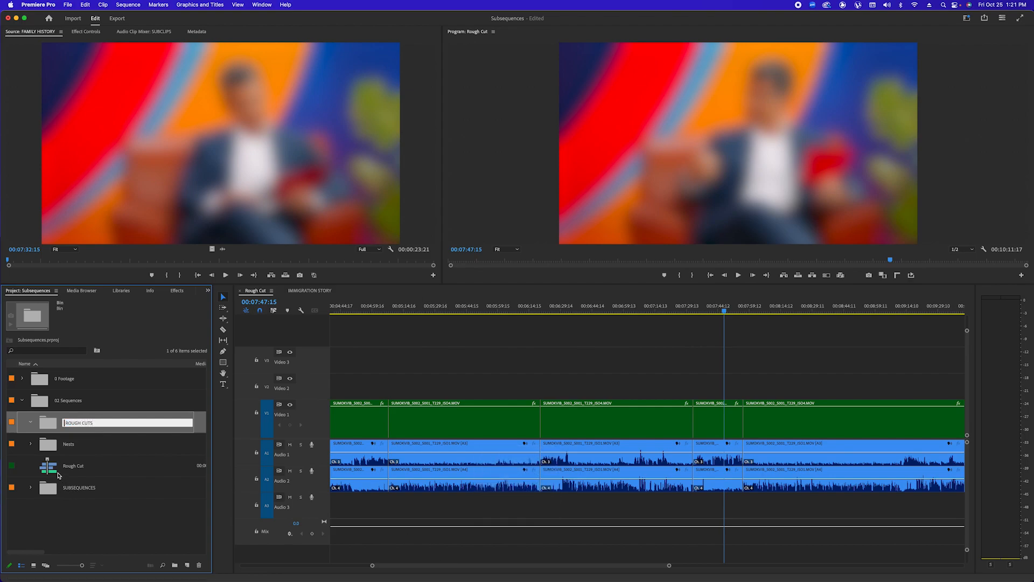
drag(59, 465, 54, 430)
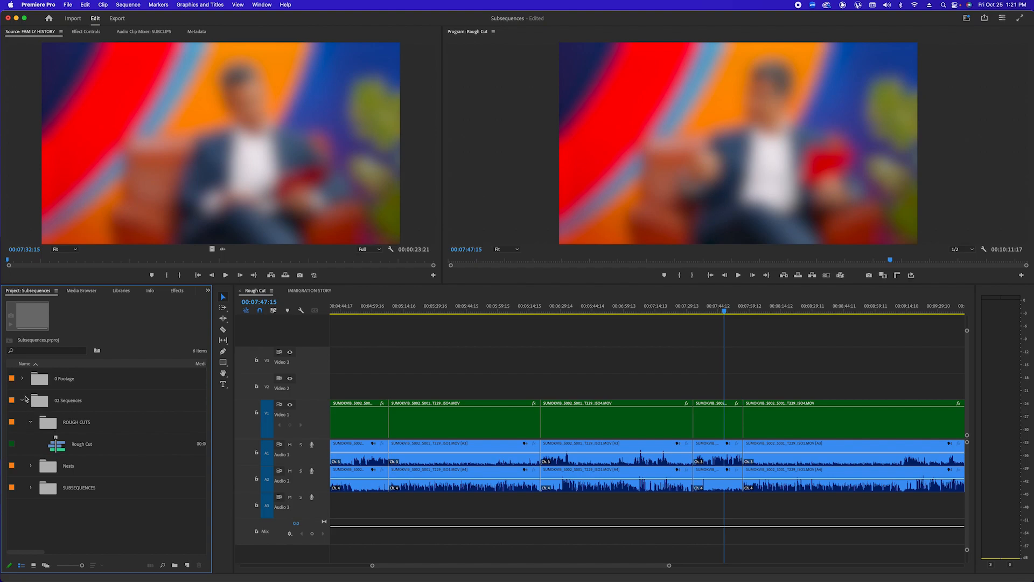
Collapse the 02 Sequences bin and open SUMOKVIB_S002_S001_T229_ISO1.MOV from the DAY 1 footage bin in the Source monitor
click(22, 400)
click(22, 378)
click(31, 400)
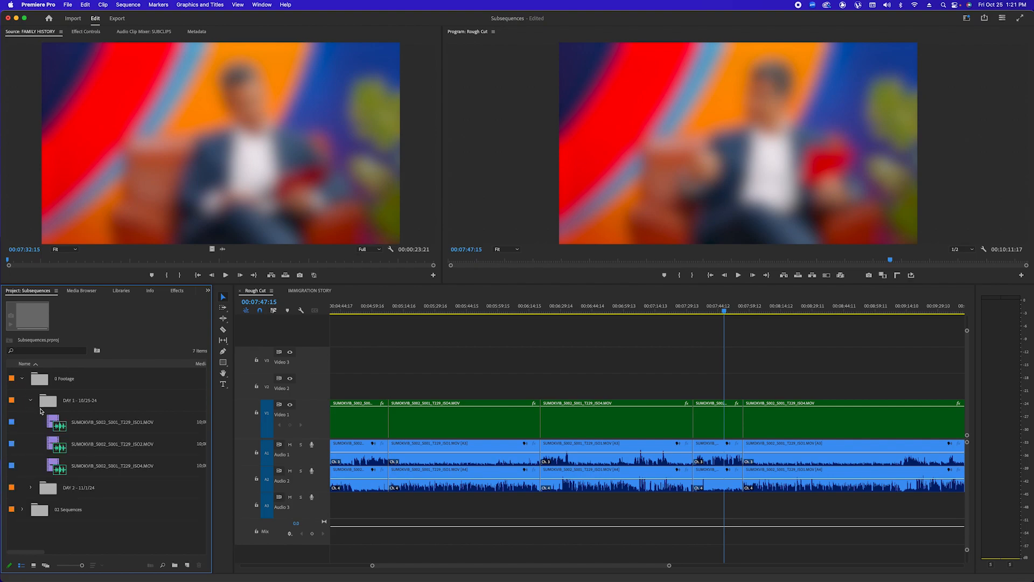
double_click(58, 422)
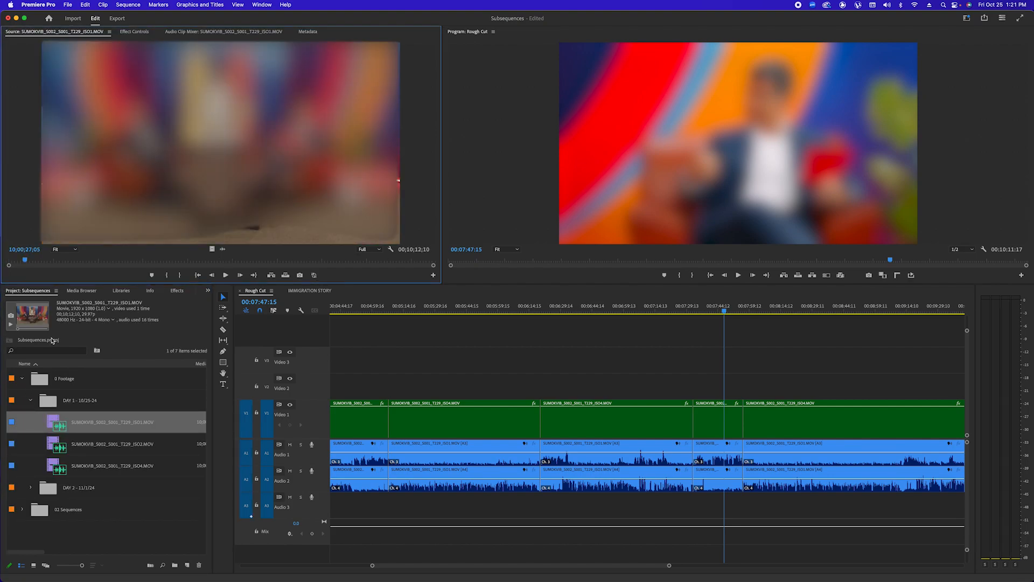
Mark the source clip's In point at 10;05;06;06 and its Out point at 10;05;46;03
click(221, 263)
key(i)
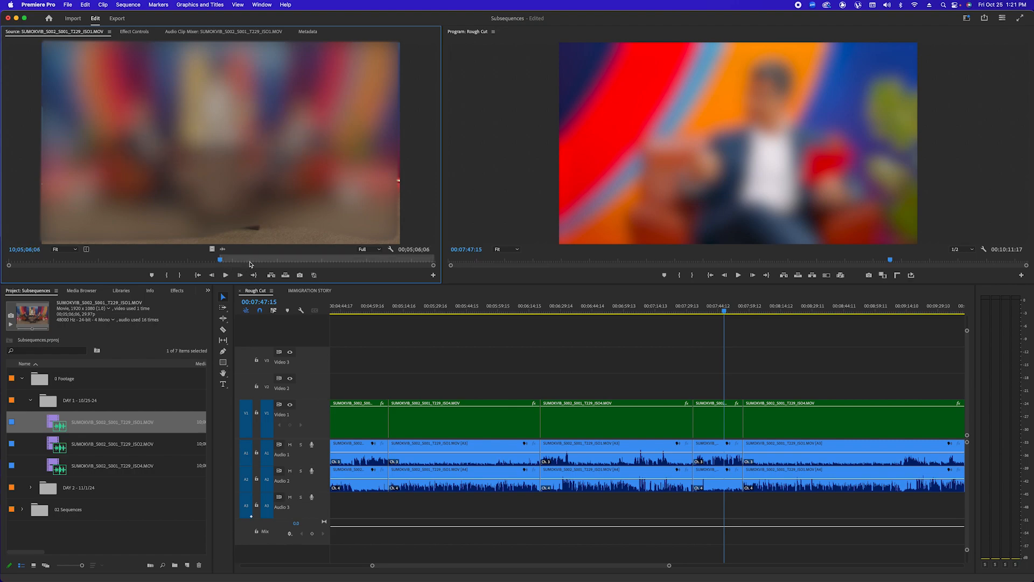
click(248, 263)
key(o)
Make a subclip named FAMILY HISTORY SOUNDBYTE from the marked source range, keeping trims restricted to the subclip boundaries
right_click(233, 231)
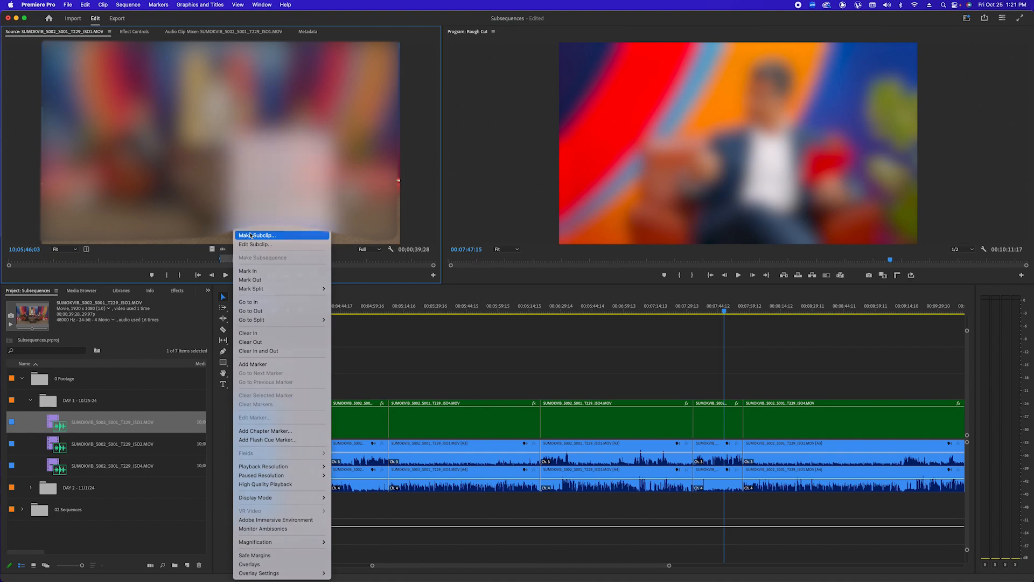
click(250, 236)
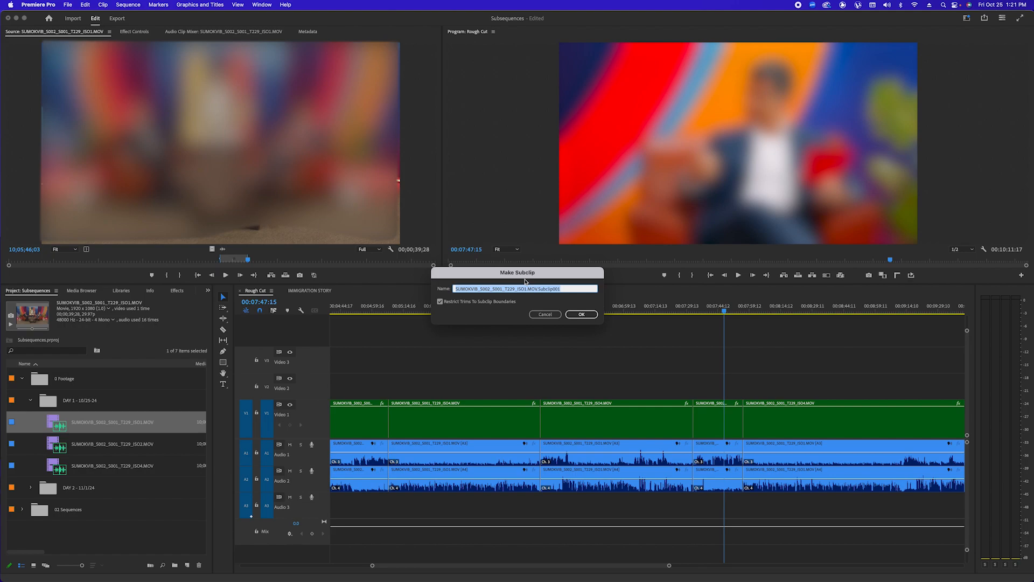
text(FAMILY HISTO)
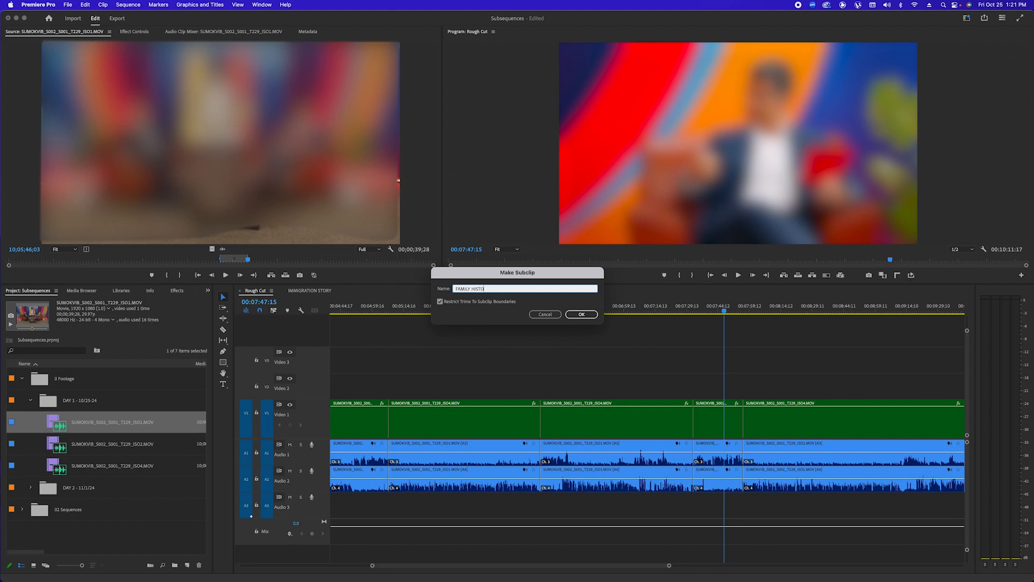
text(RY SOUNDBUYT)
key(BackSpace)
text(YTE)
key(Return)
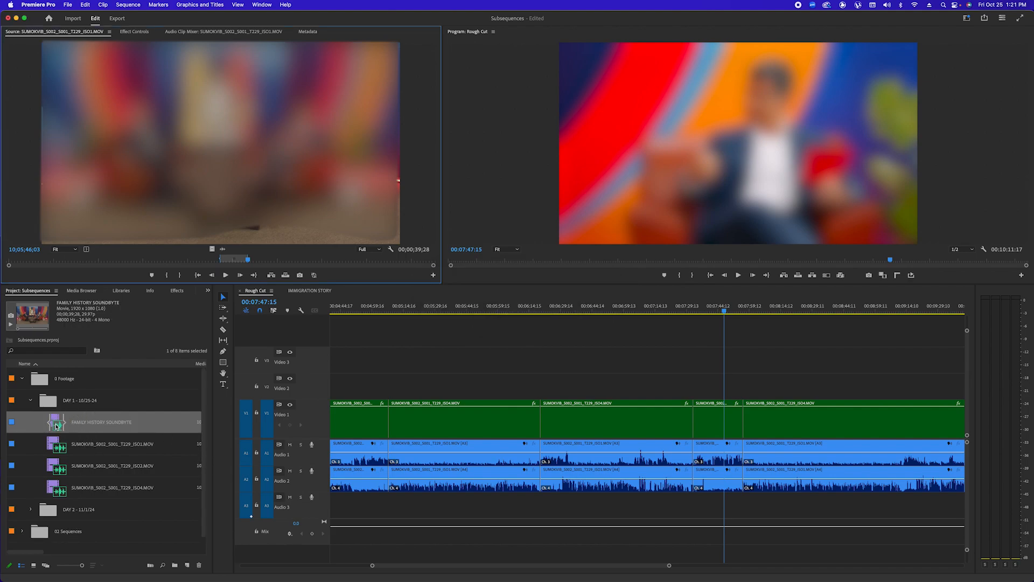
Open the FAMILY HISTORY SOUNDBYTE subclip from the DAY 1 bin in the Source monitor
click(57, 443)
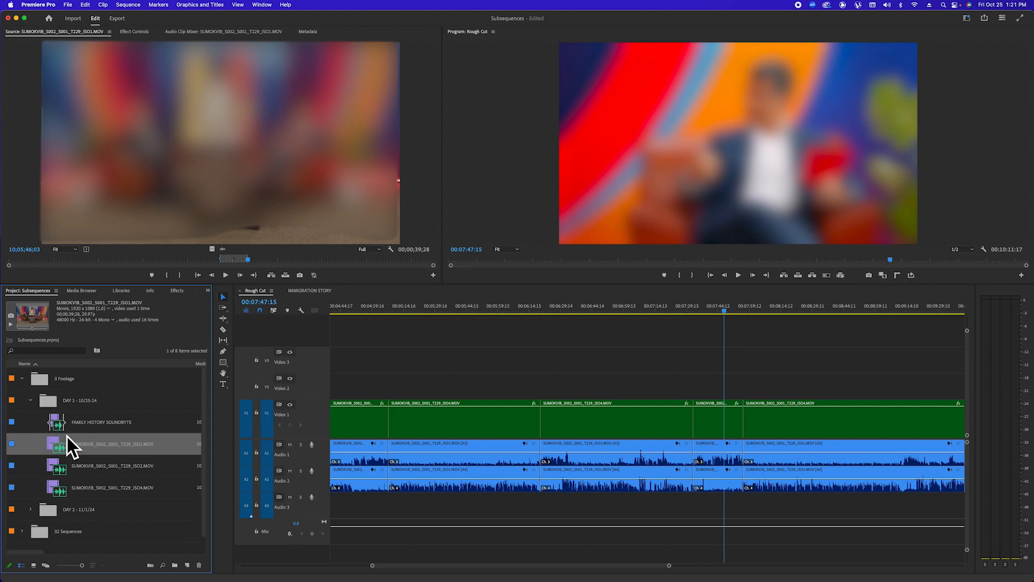
click(59, 409)
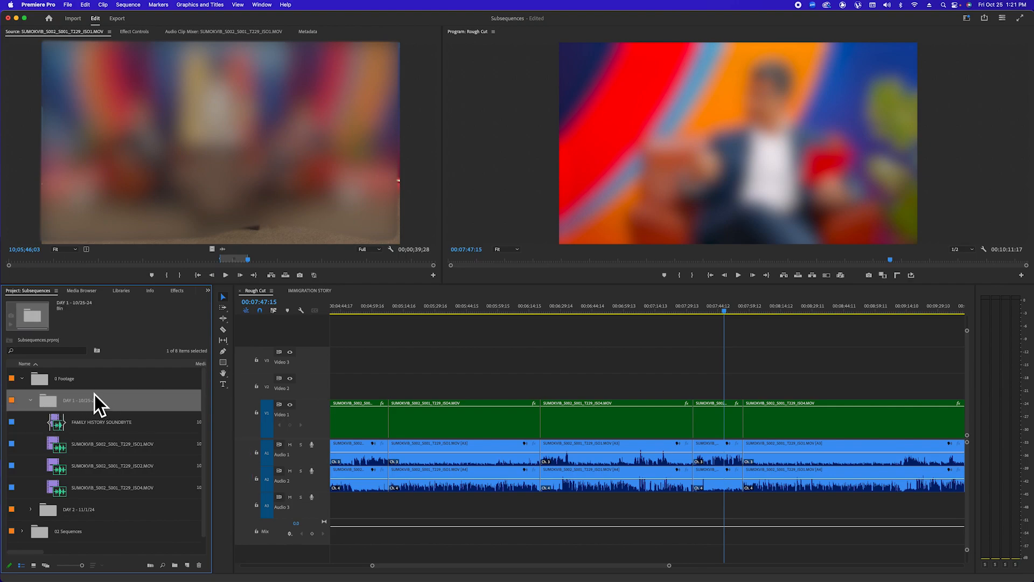
click(76, 381)
click(79, 407)
click(62, 442)
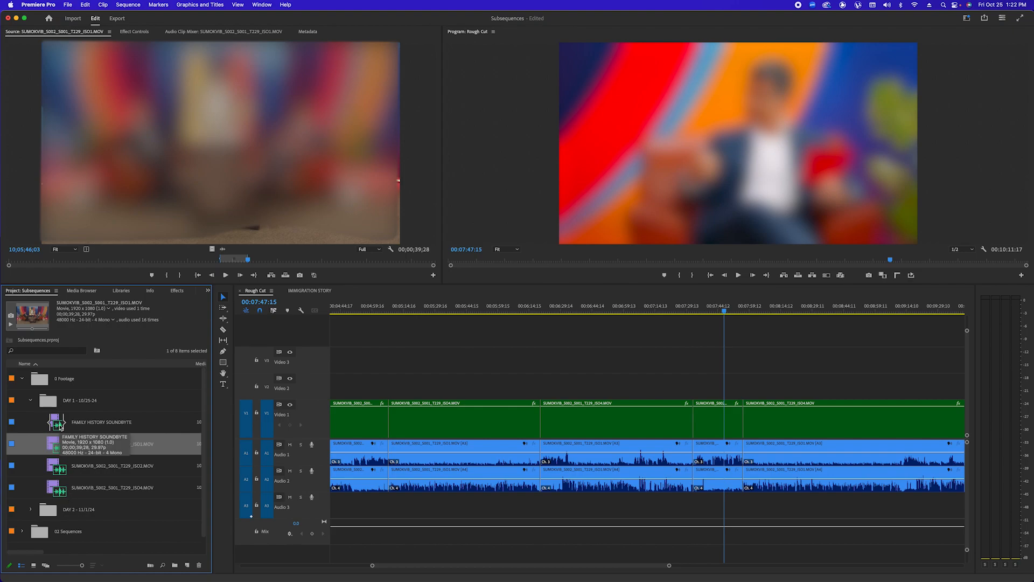
double_click(61, 426)
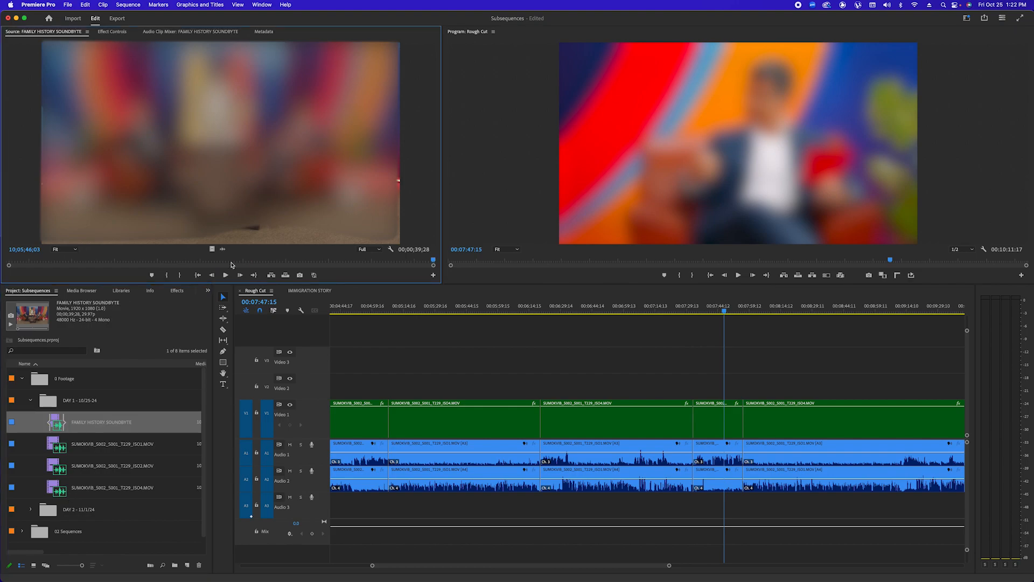
Clear the In and Out points from SUMOKVIB_S002_S001_T229_ISO1.MOV in the DAY 1 bin, and reopen the FAMILY HISTORY SOUNDBYTE subclip in the Source monitor
click(6, 264)
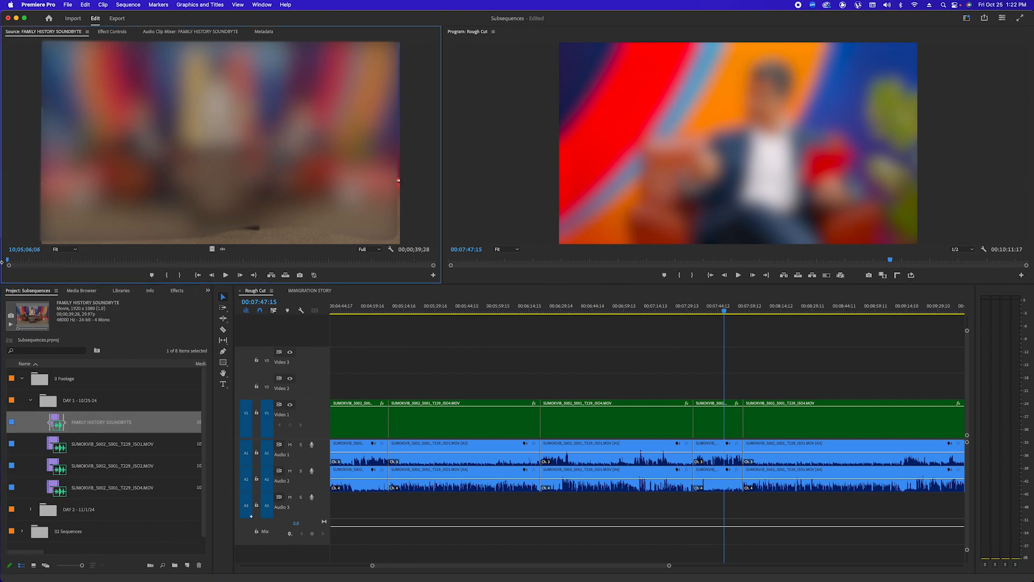
double_click(81, 448)
click(55, 474)
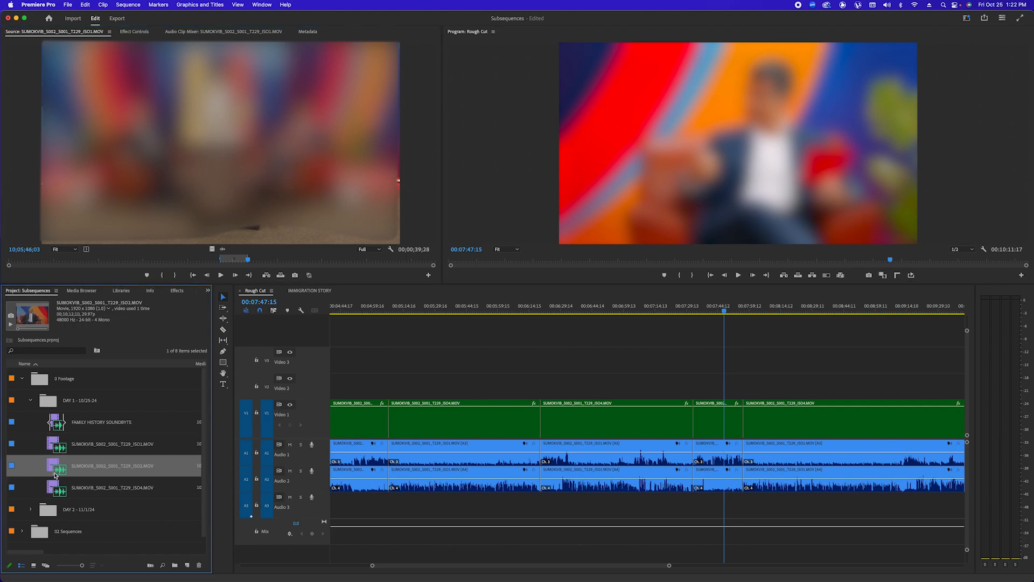
double_click(55, 474)
double_click(65, 447)
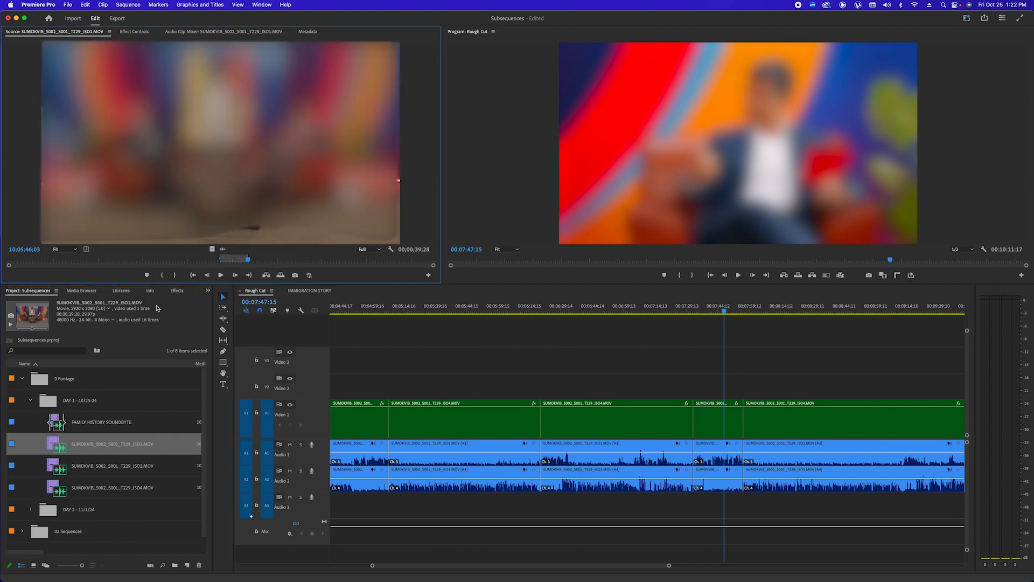
right_click(234, 258)
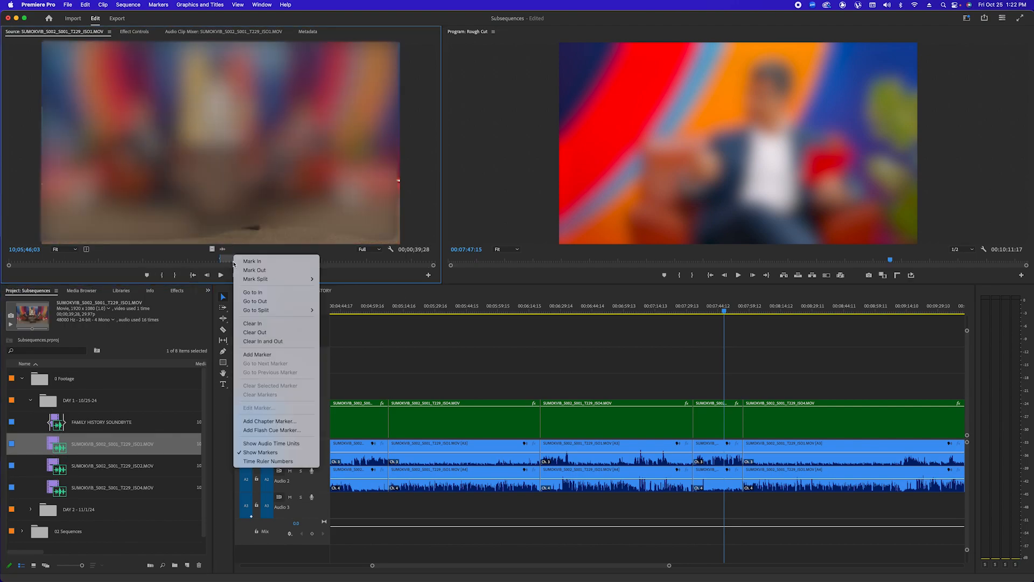
click(282, 342)
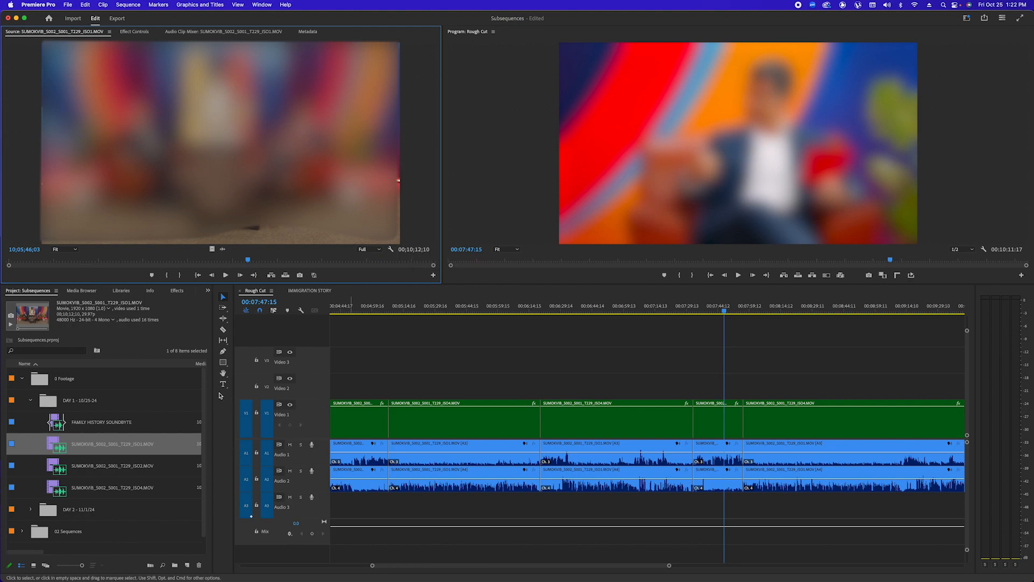
double_click(59, 424)
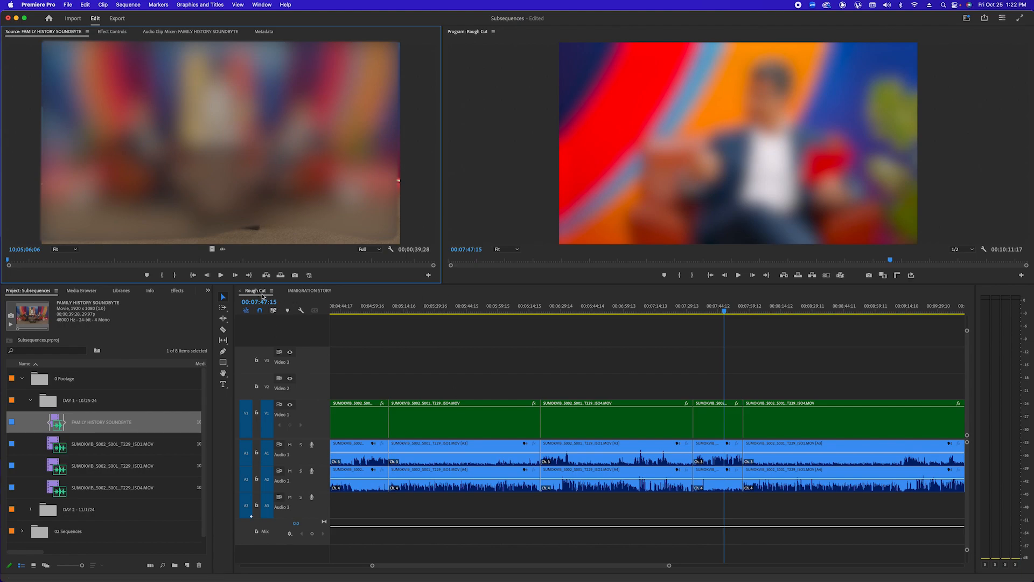
Try adding the FAMILY HISTORY SOUNDBYTE subclip after the last clip in the Rough Cut sequence, and undo the placement
click(522, 387)
key(minus)
key(minus)
drag(72, 421, 677, 439)
mouse_move(674, 306)
mouse_down()
mouse_move(692, 306)
mouse_move(660, 306)
mouse_up()
key(super+z)
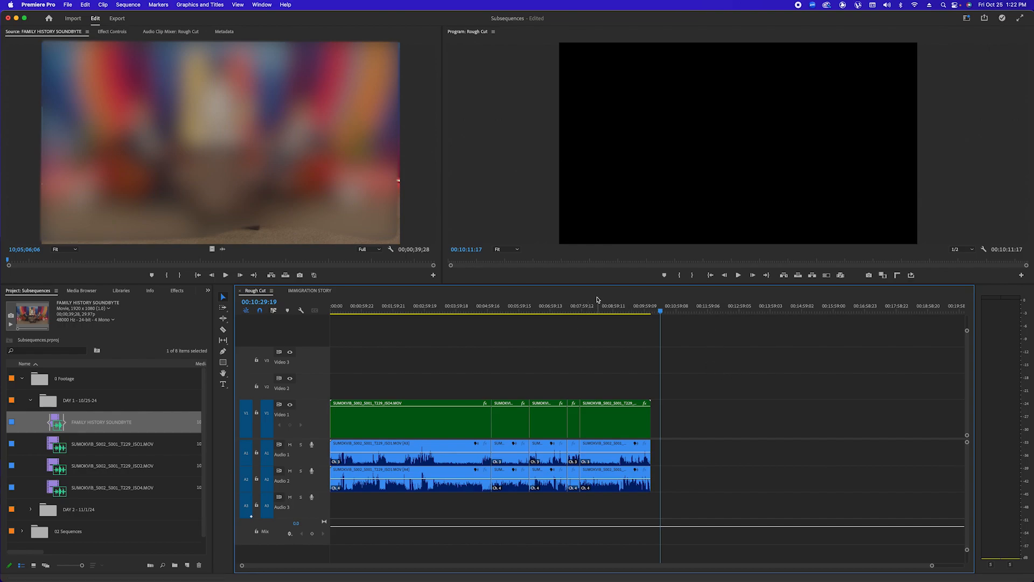
Return the Rough Cut playhead to the sequence start and review the Edit Subclip settings of FAMILY HISTORY SOUNDBYTE without changing them
key(Home)
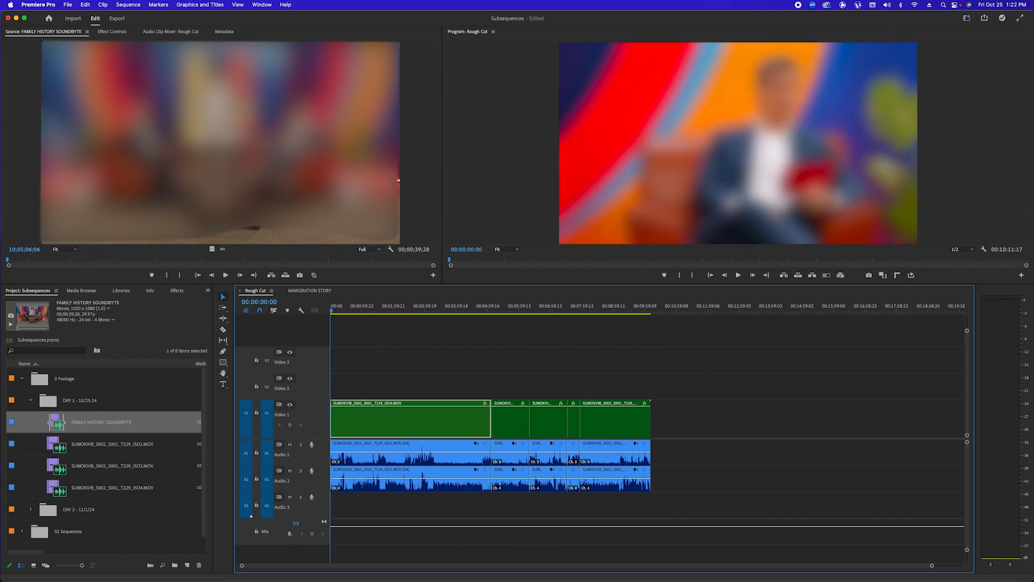
right_click(232, 225)
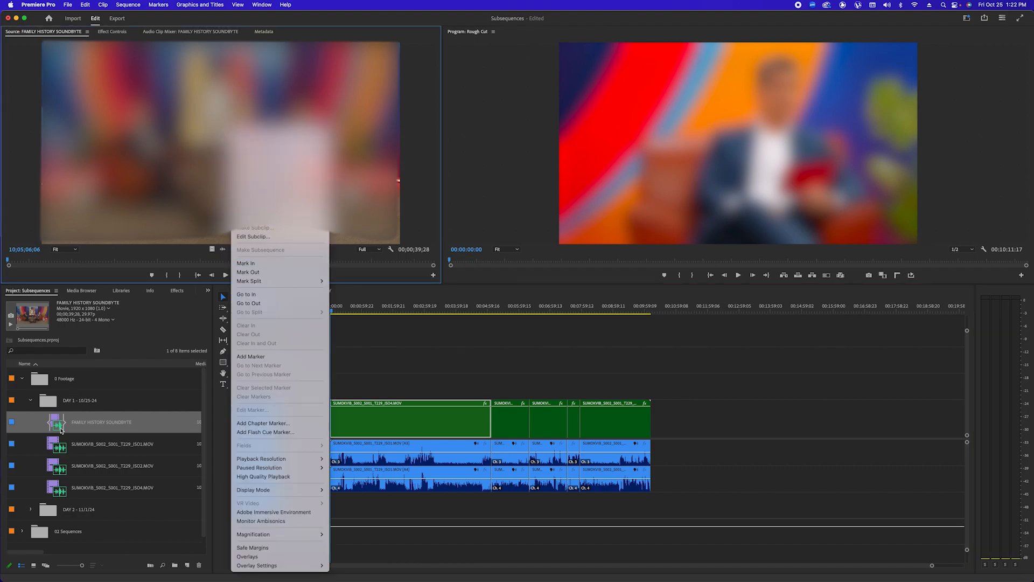
click(252, 237)
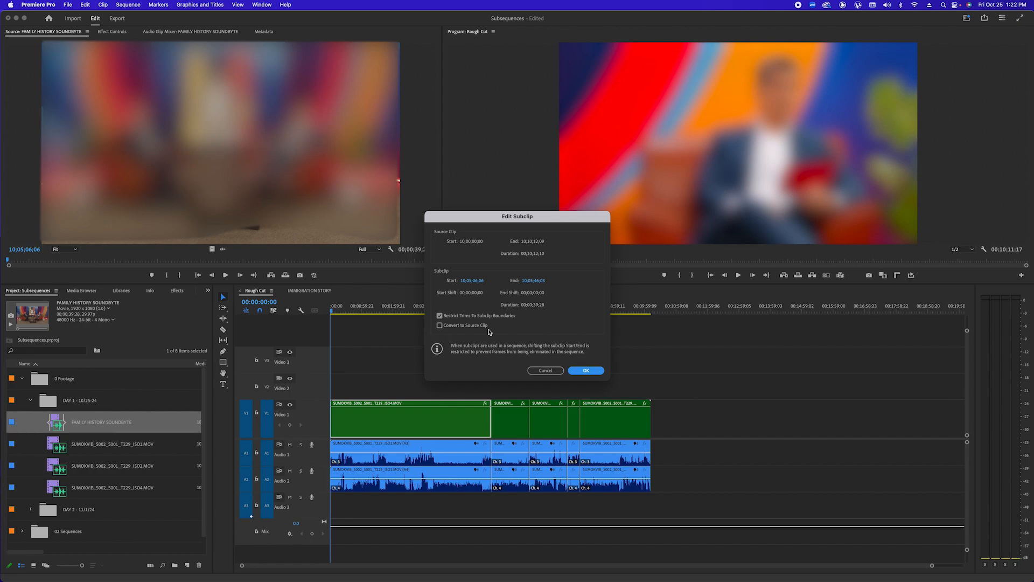
click(539, 371)
click(527, 383)
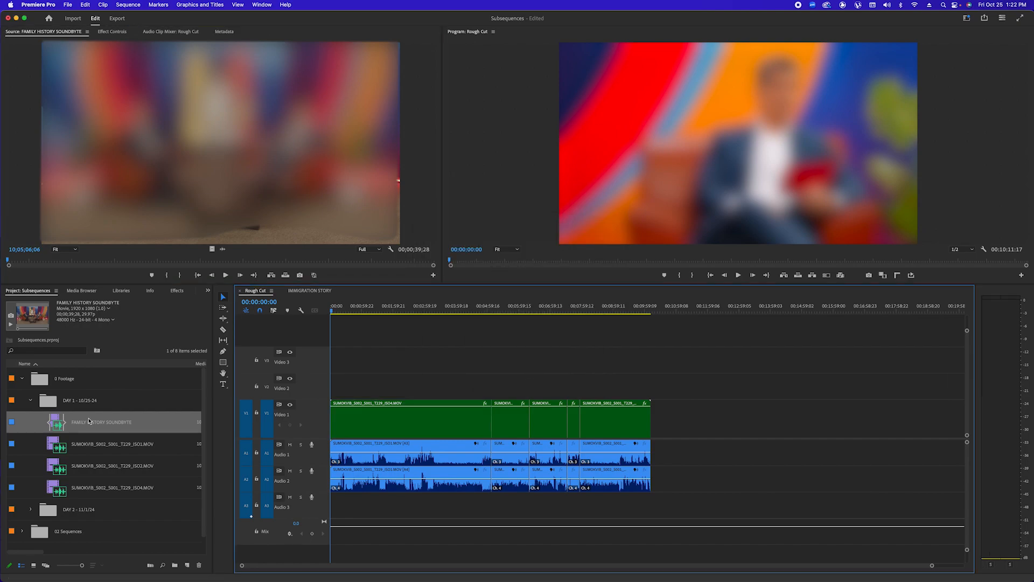
Collapse the DAY 1 bin, expand the 02 Sequences and SUBSEQUENCES bins, and open the IMMIGRATION STORY subsequence in the timeline
click(31, 401)
click(22, 444)
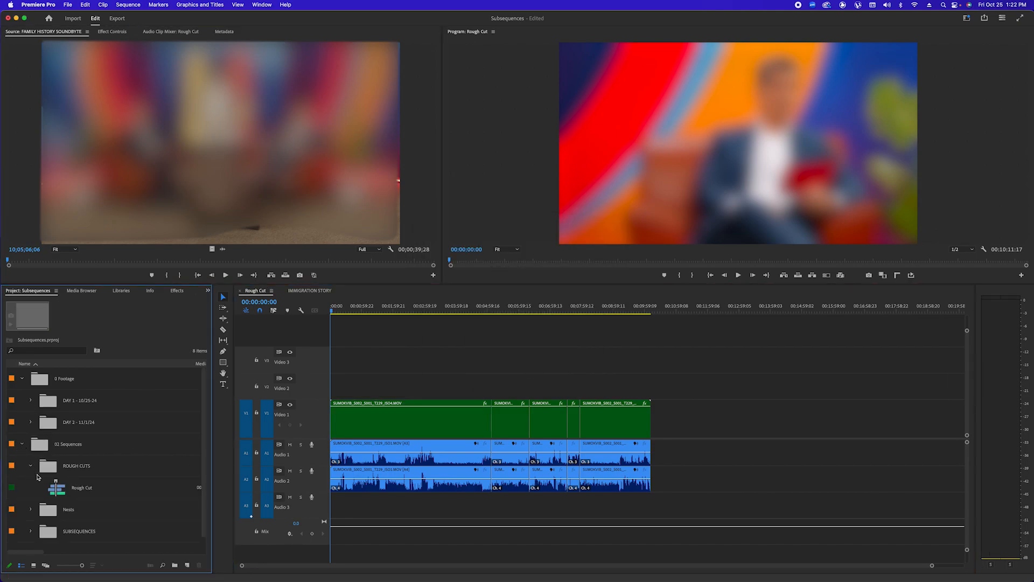
click(32, 532)
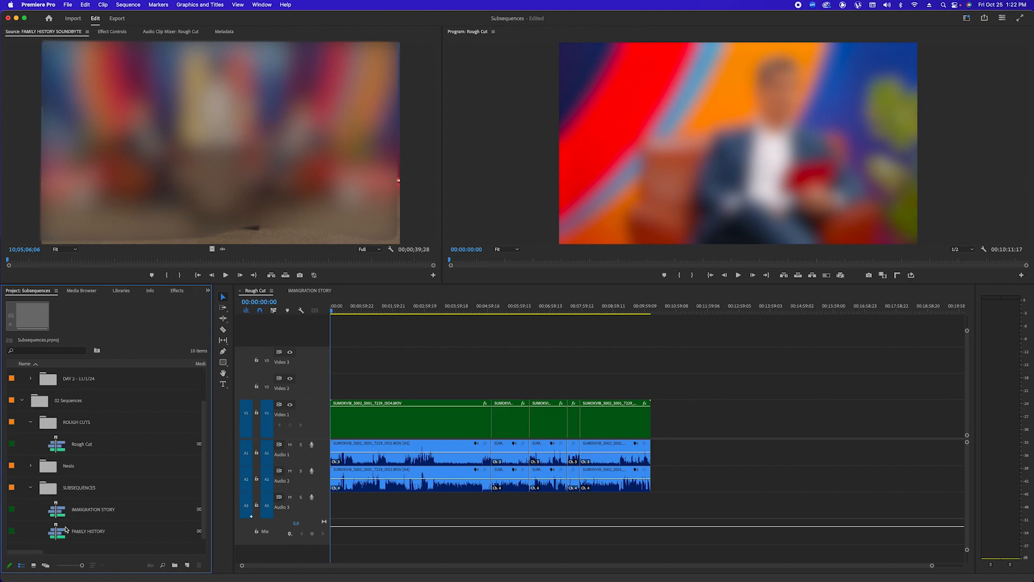
double_click(67, 510)
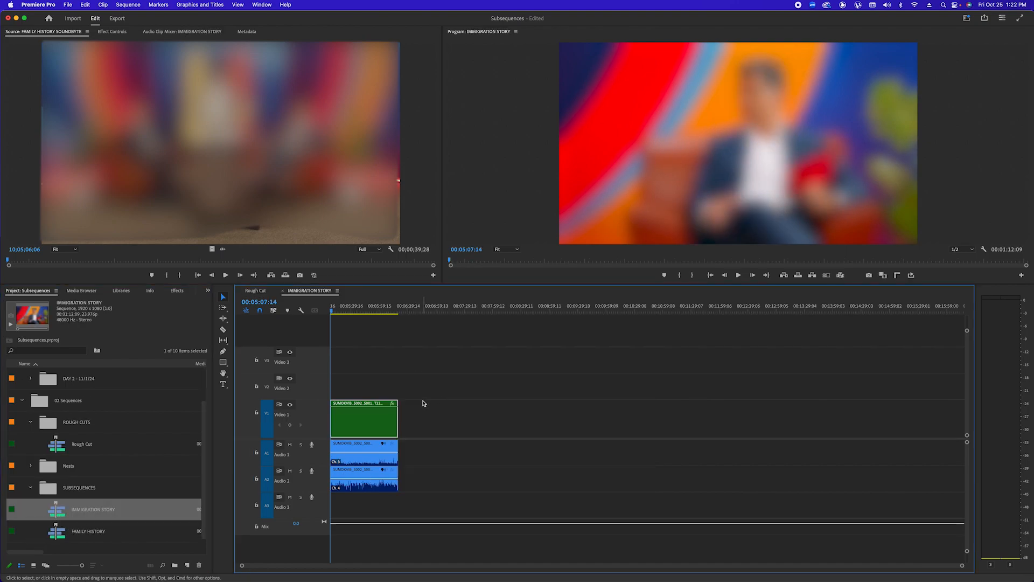